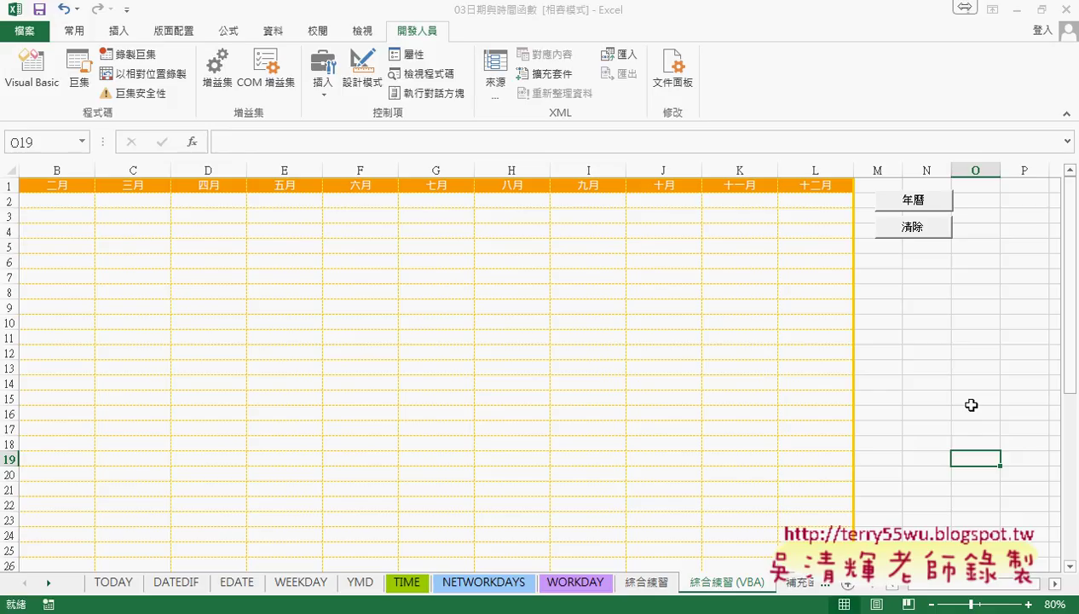
- Go to the 綜合練習 (VBA) sheet with the 一月 column in view
click(646, 582)
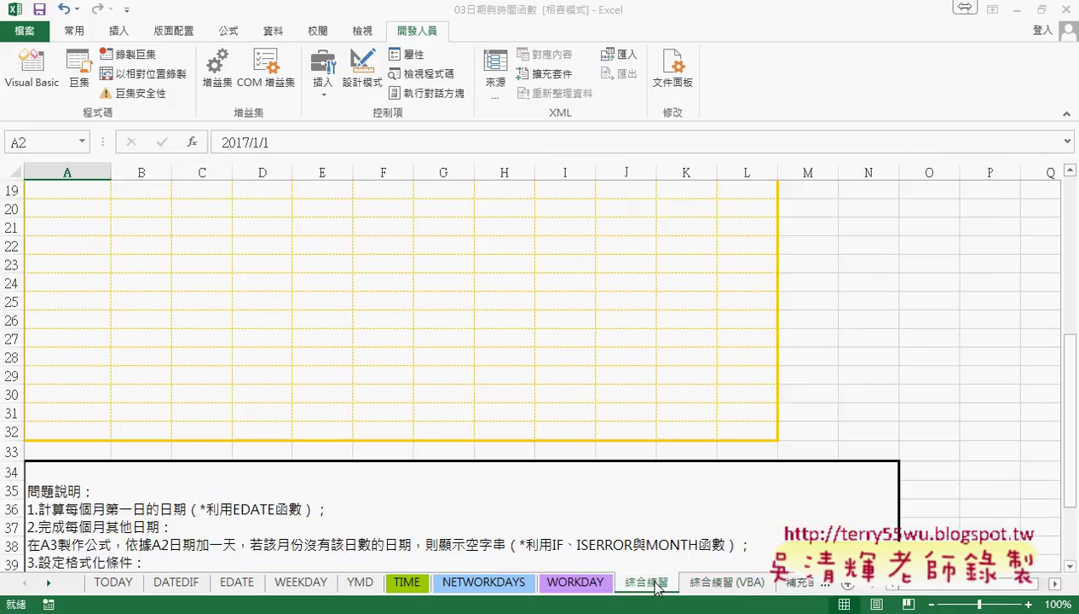
scroll(646, 472, up, 4)
scroll(646, 472, up, 2)
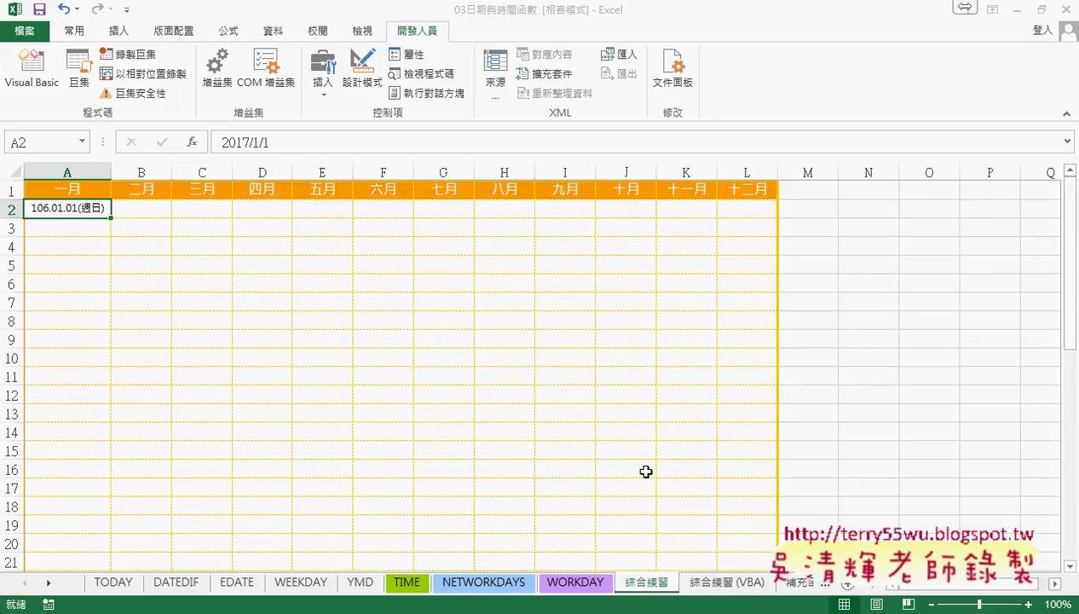
click(738, 587)
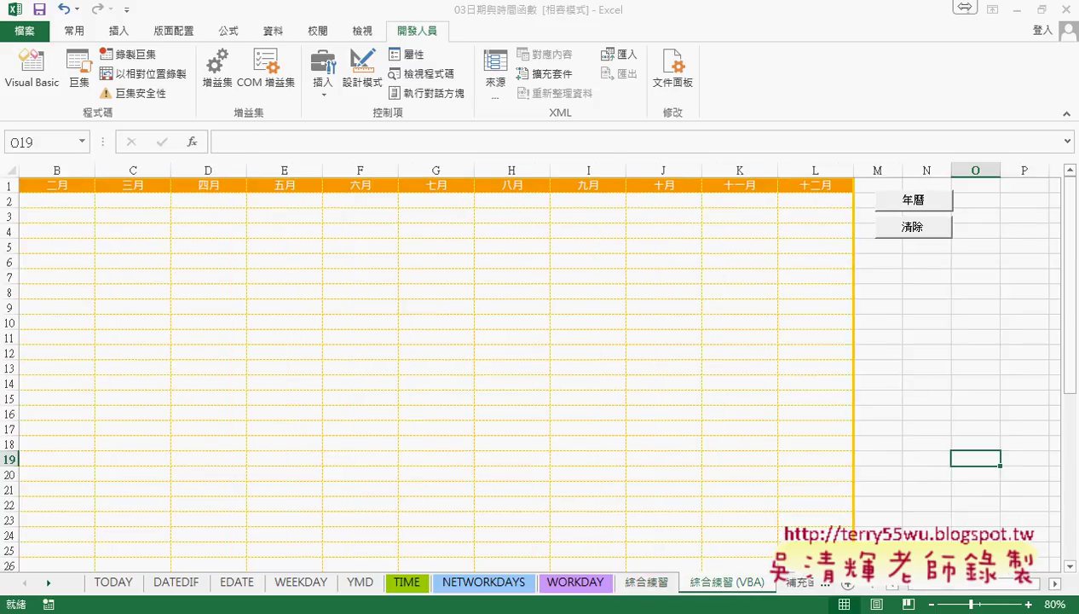
click(891, 586)
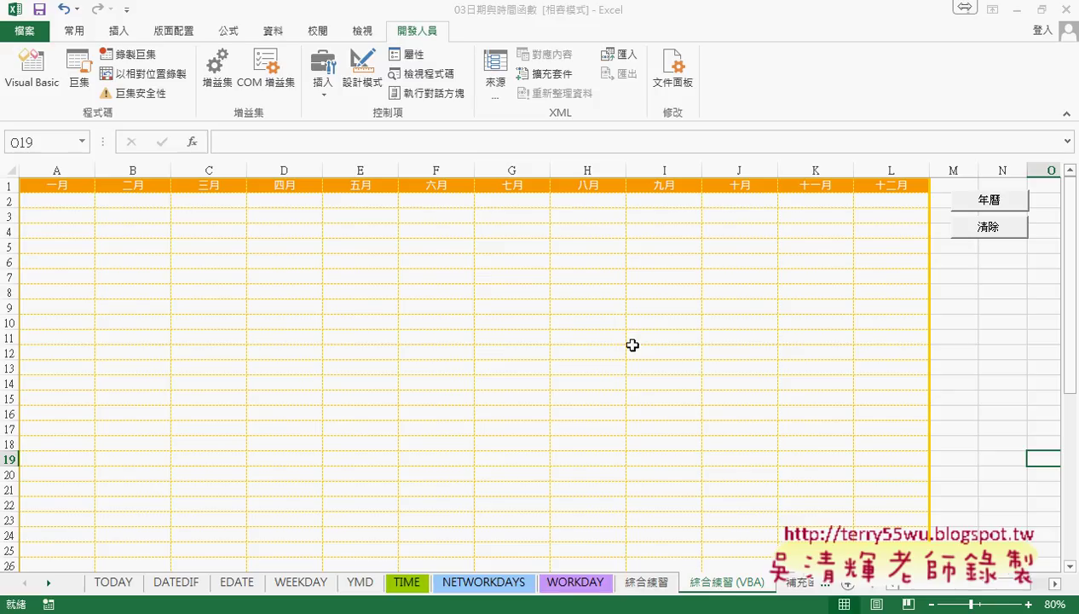
- Run the 年曆 macro and enter year 2017 in the InputBox
click(991, 207)
text(2)
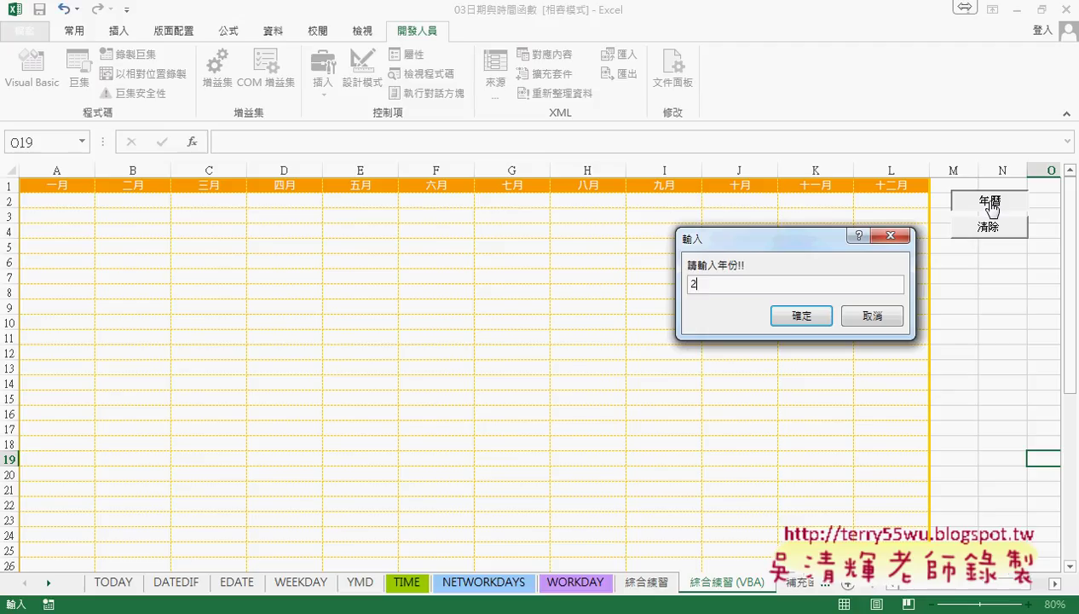
text(017)
click(797, 316)
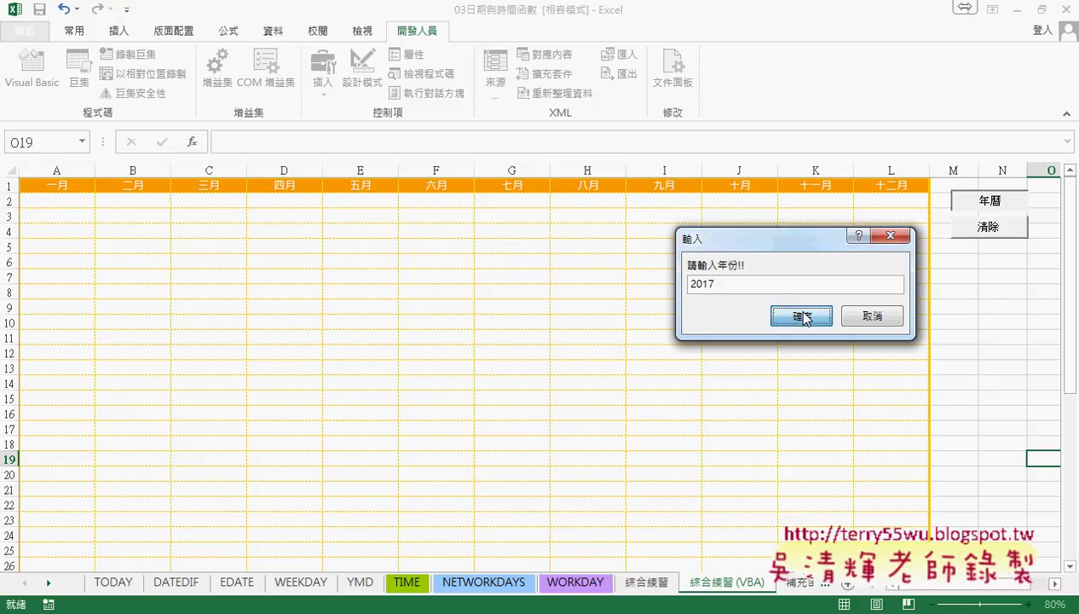
click(785, 291)
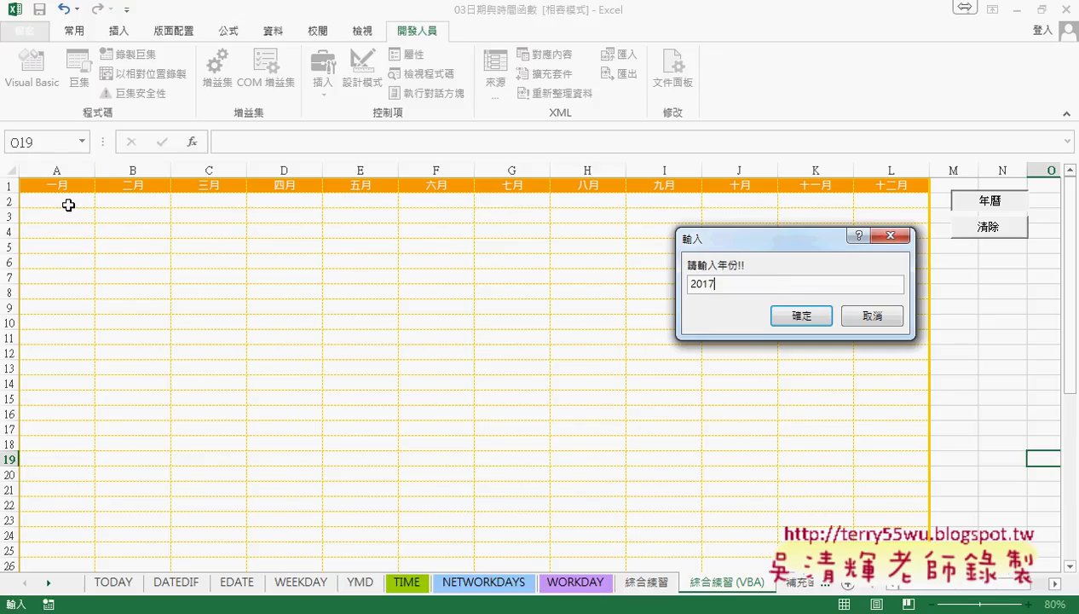
- Point out the month start cells and date columns, then confirm 2017 to build the calendar
drag(77, 213, 89, 204)
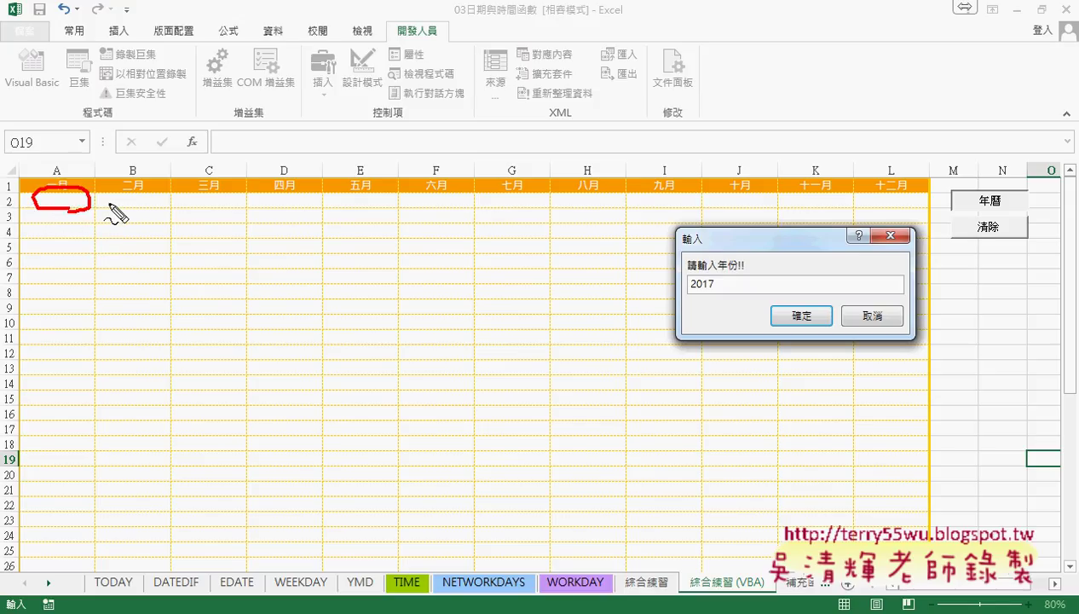
mouse_move(110, 203)
mouse_down()
mouse_move(192, 203)
mouse_move(181, 213)
mouse_up()
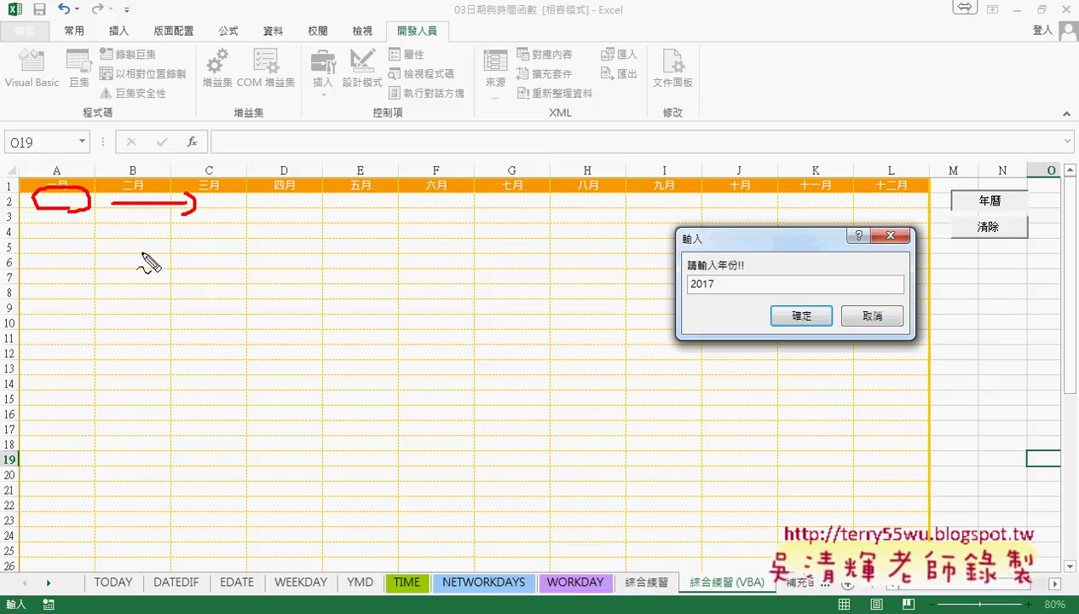
mouse_move(55, 213)
mouse_down()
mouse_move(56, 294)
mouse_move(79, 271)
mouse_up()
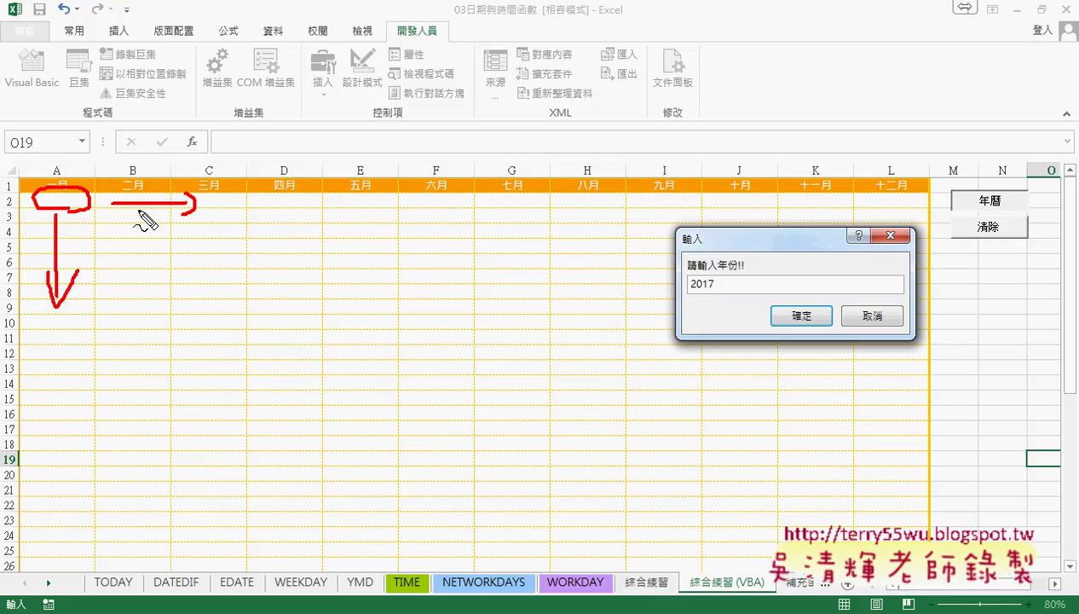
drag(137, 209, 132, 302)
drag(121, 271, 160, 263)
mouse_move(214, 207)
mouse_down()
mouse_move(211, 300)
mouse_move(234, 271)
mouse_up()
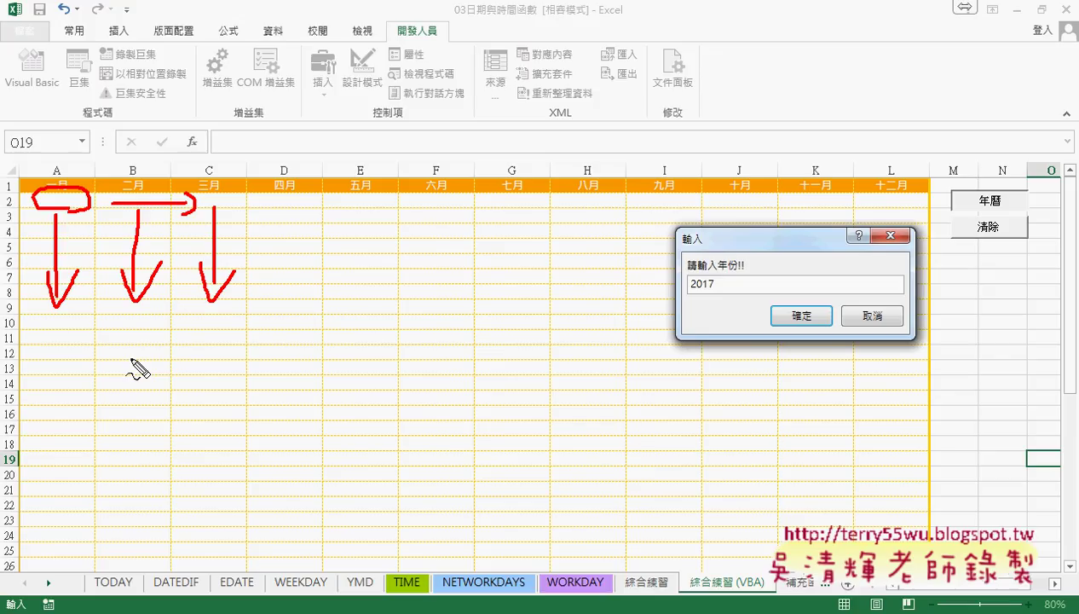
key(Escape)
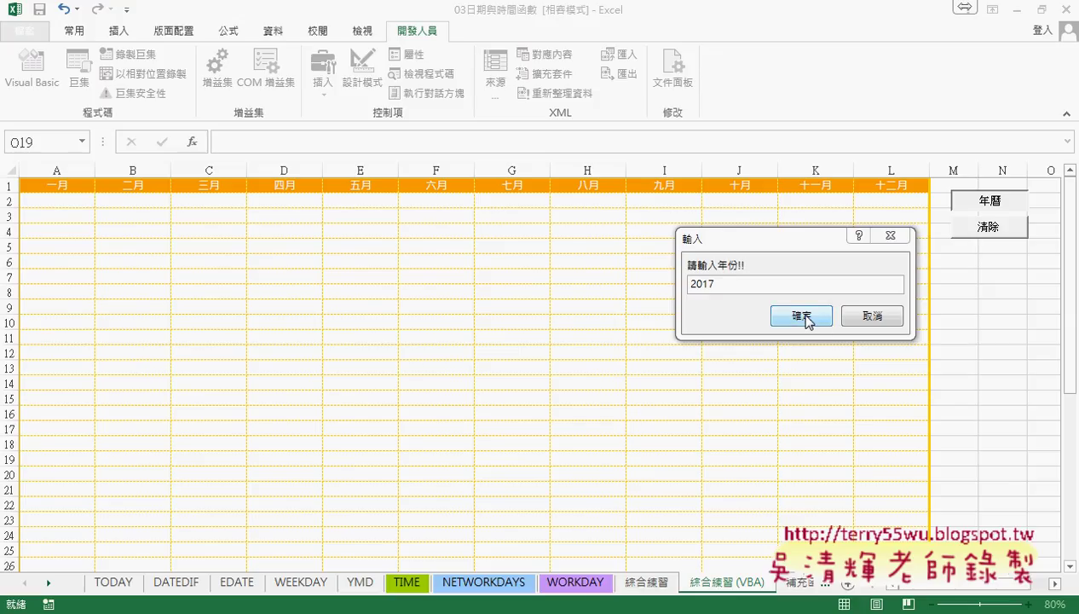
click(805, 318)
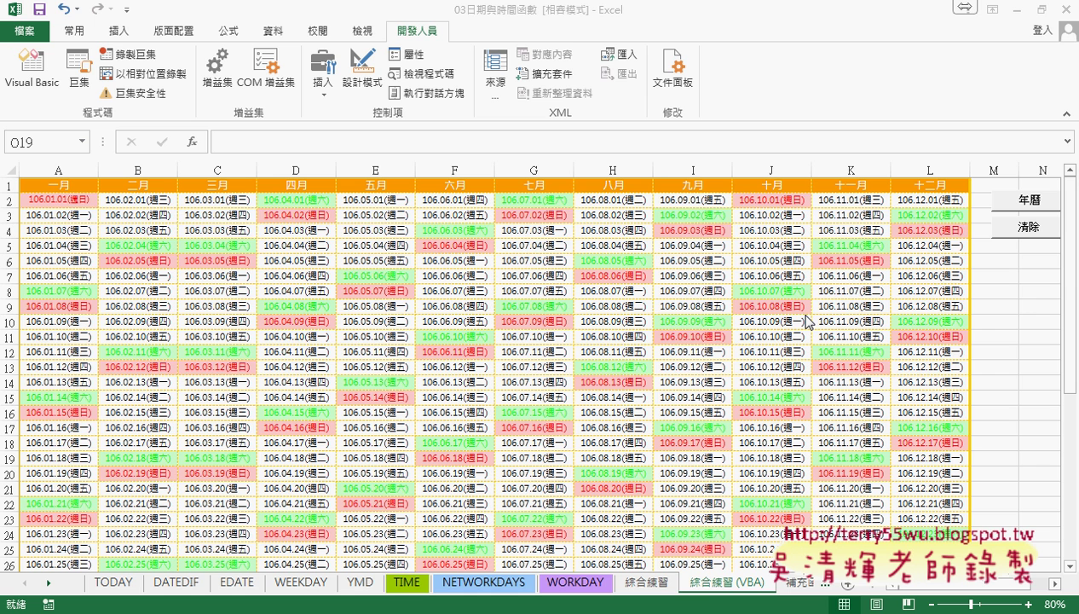
- Clear the VBA calendar with the 清除 button, then go to the 綜合練習 sheet
click(1018, 229)
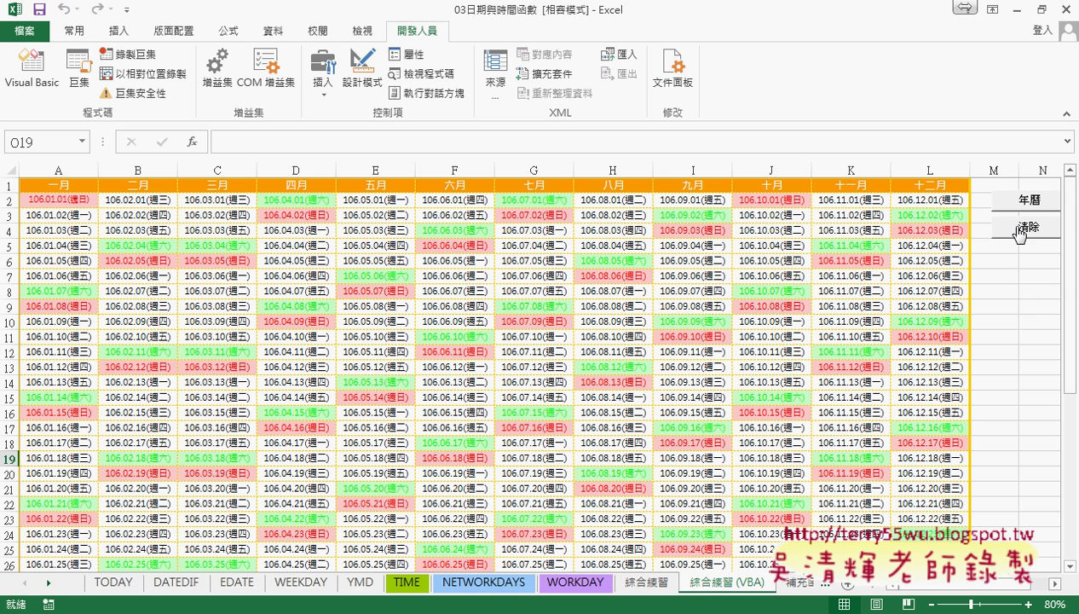
click(1018, 228)
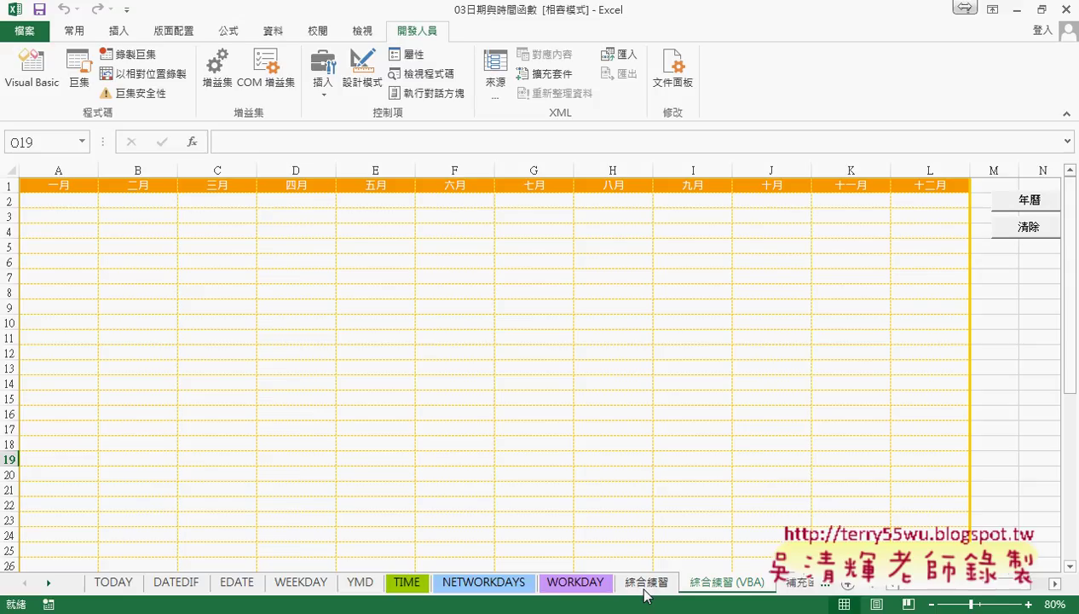
click(645, 588)
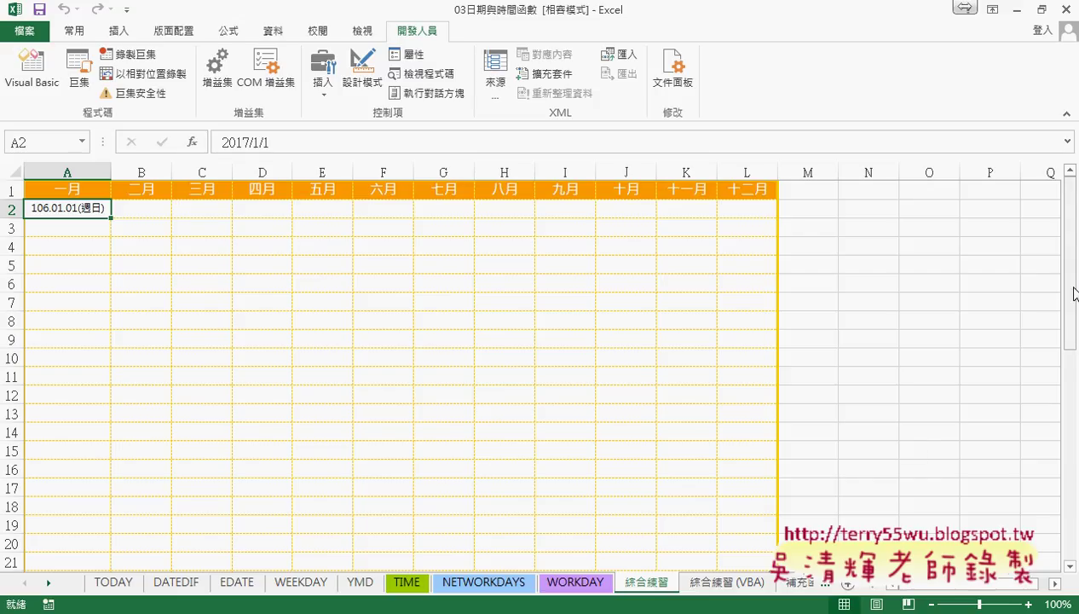
- Enter =EDATE(A2,1) in B2 so it shows 106.02.01(週三)
mouse_move(1063, 298)
mouse_down()
mouse_move(1075, 368)
mouse_move(1076, 237)
mouse_up()
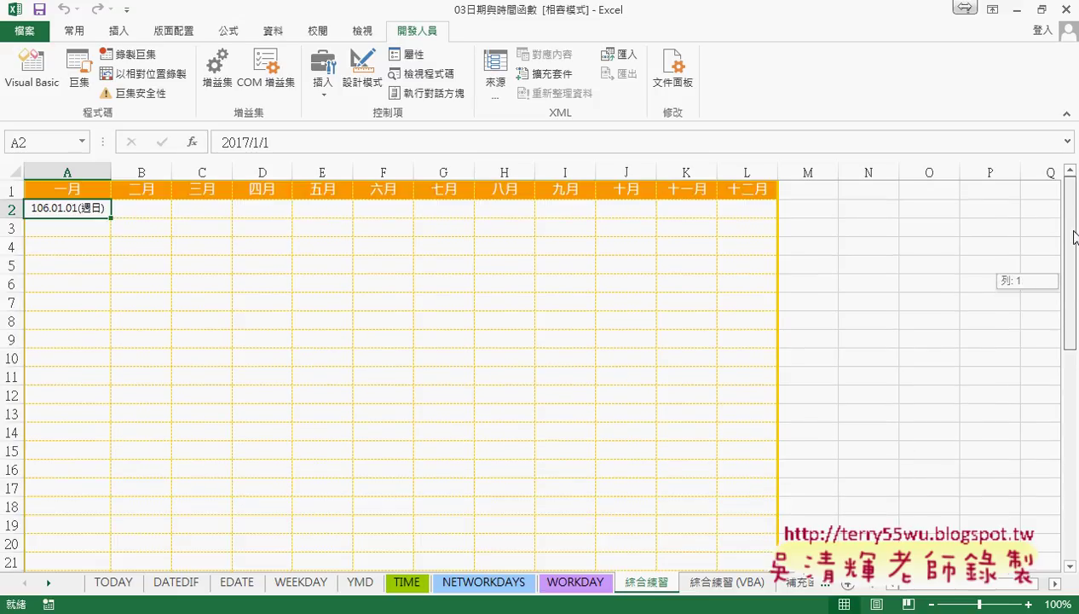
click(138, 210)
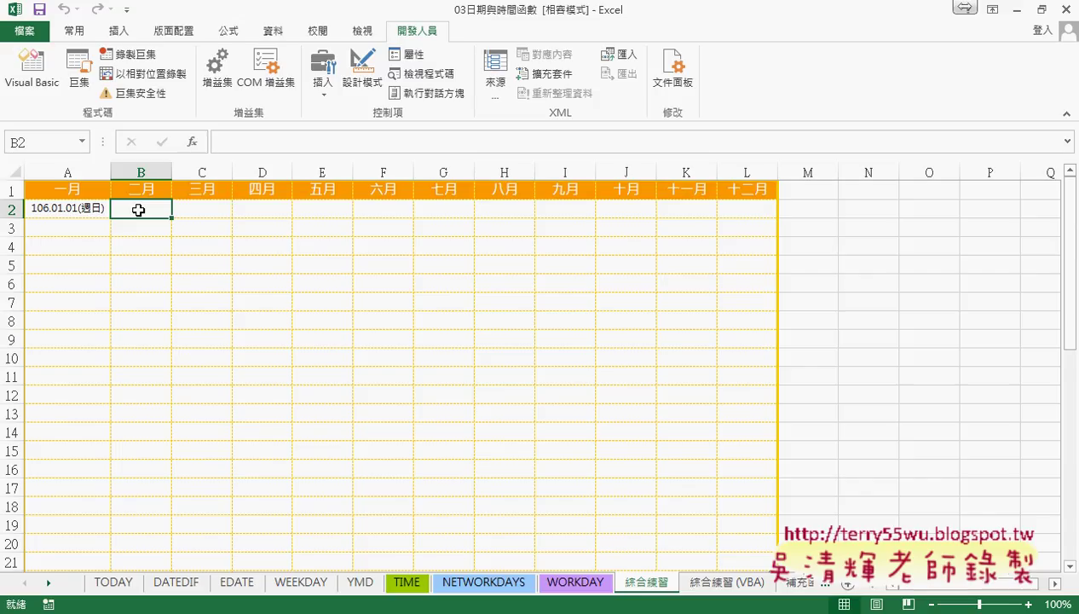
click(194, 141)
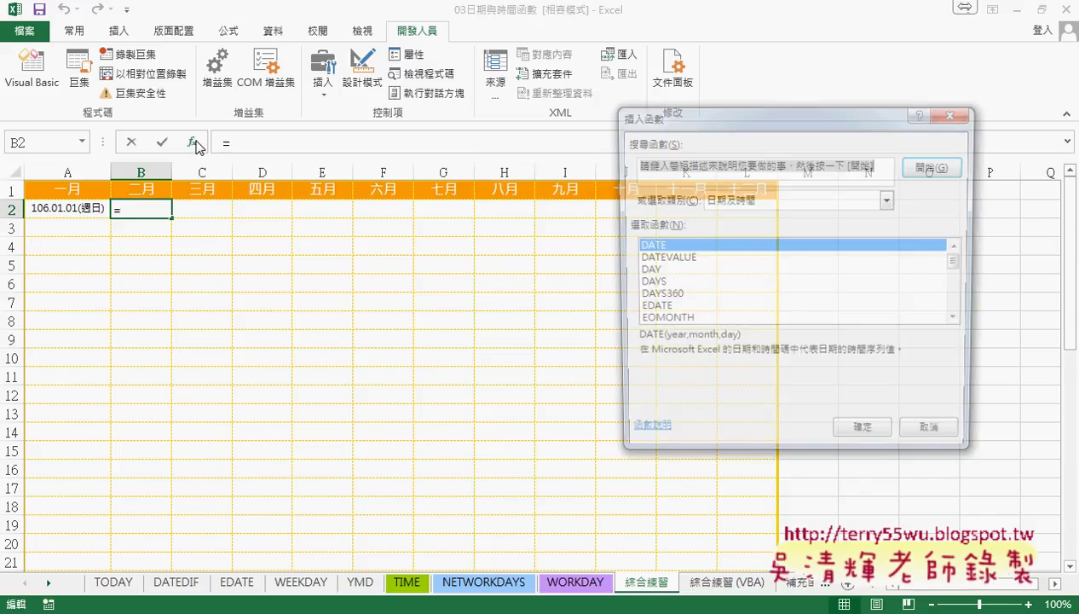
click(664, 310)
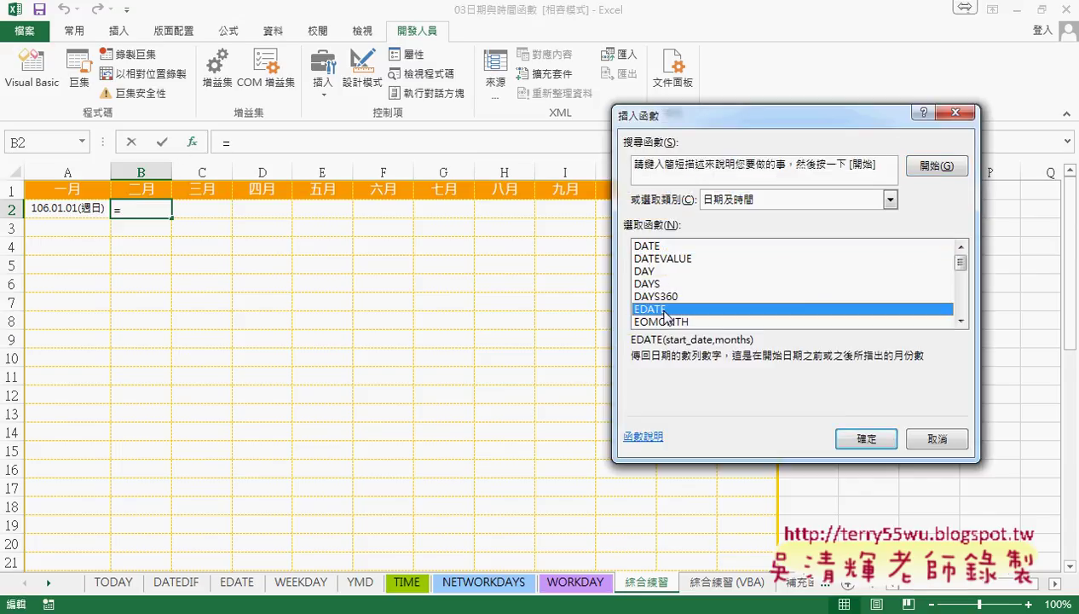
click(866, 438)
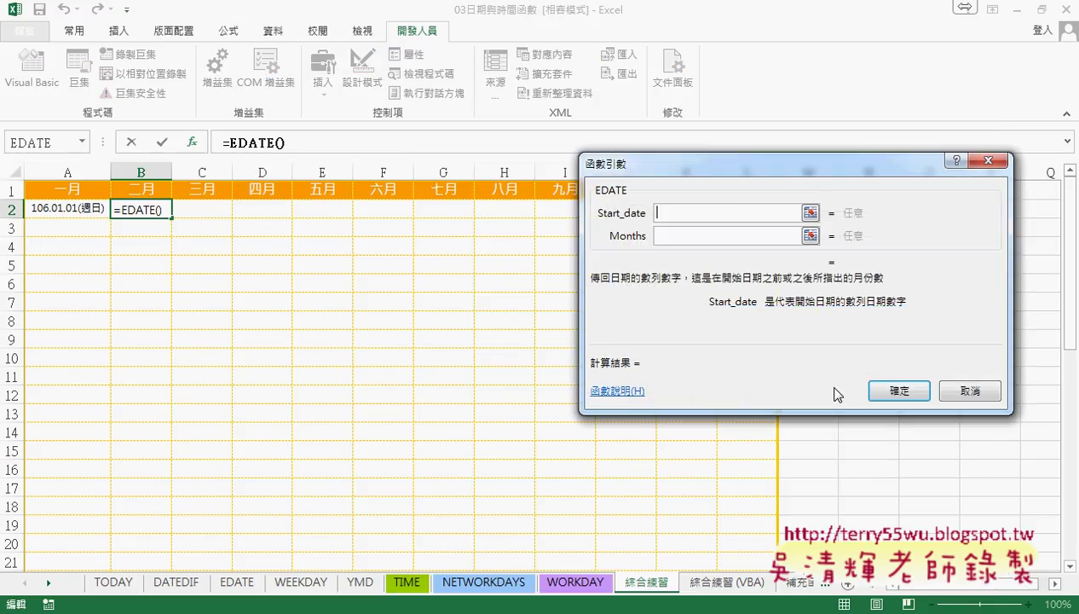
click(61, 213)
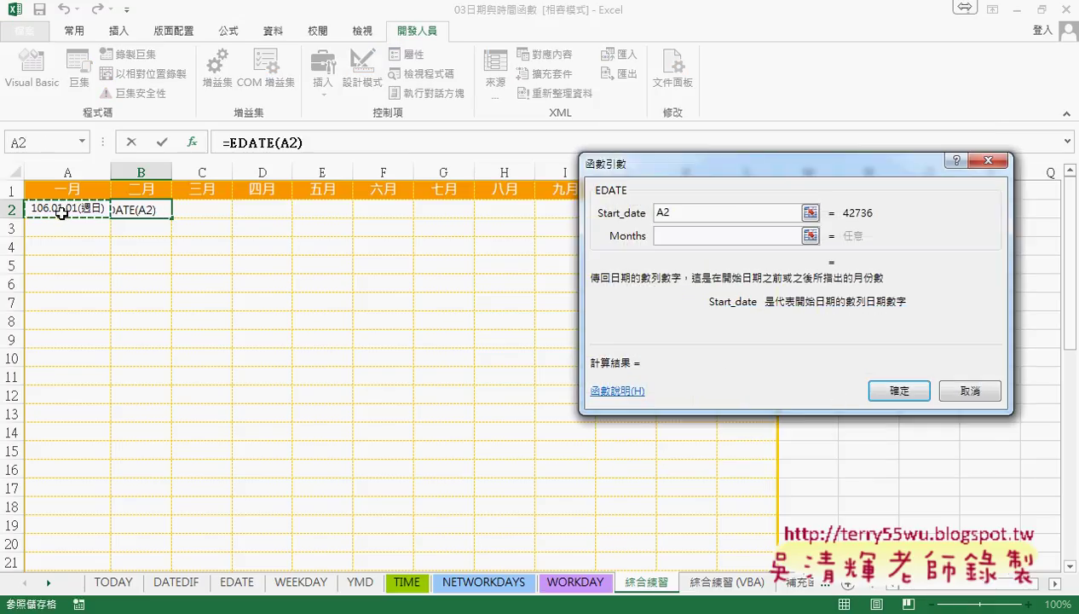
click(657, 235)
text(1)
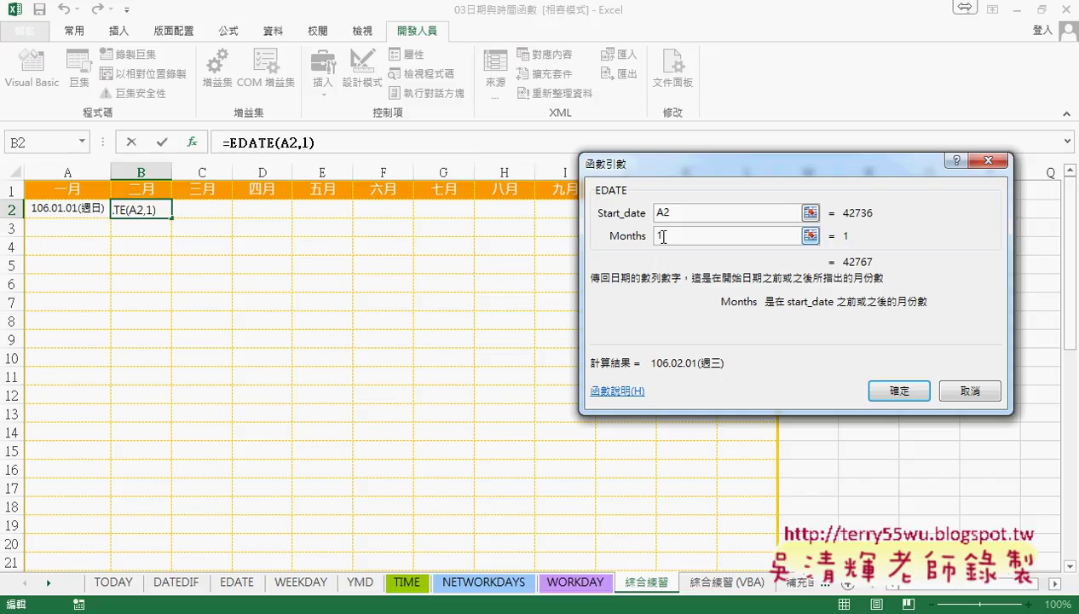
click(899, 391)
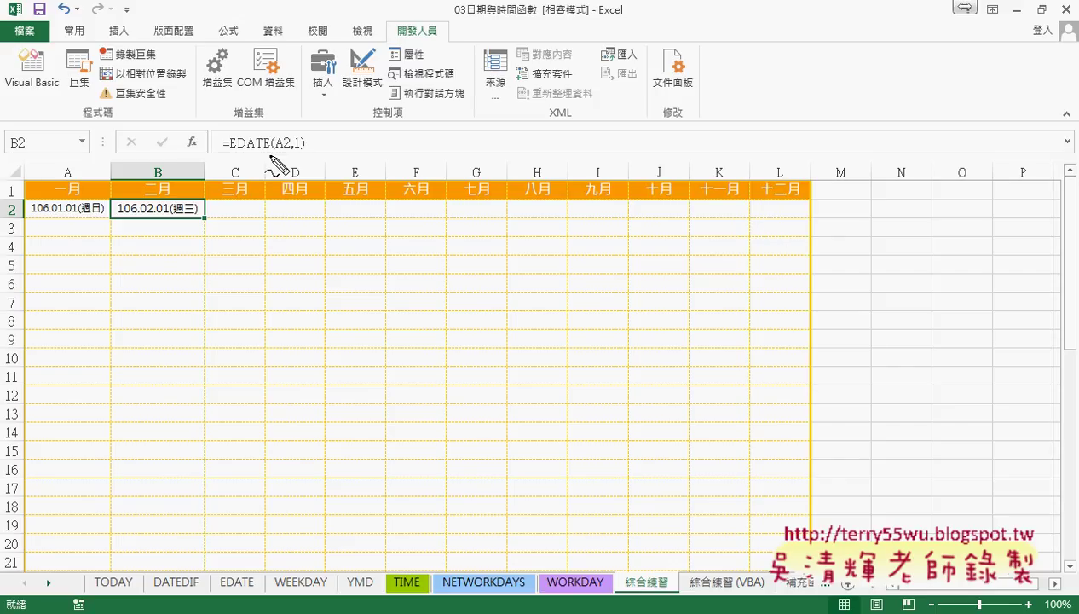
- Annotate the A2 reference and months value 1 in B2's EDATE formula
drag(277, 153, 284, 153)
drag(158, 161, 162, 162)
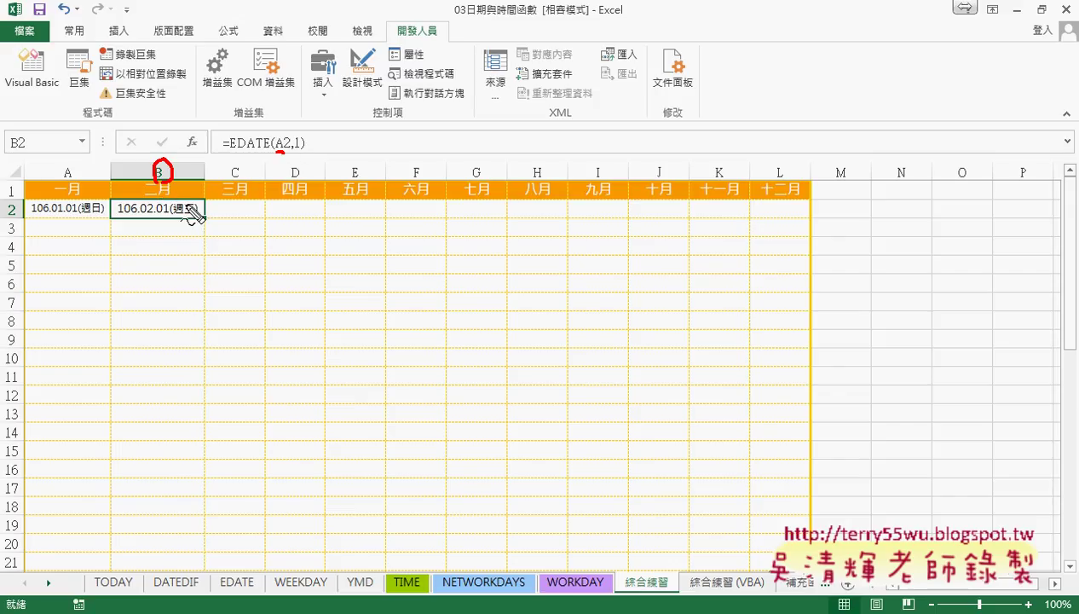
drag(290, 154, 302, 156)
key(Escape)
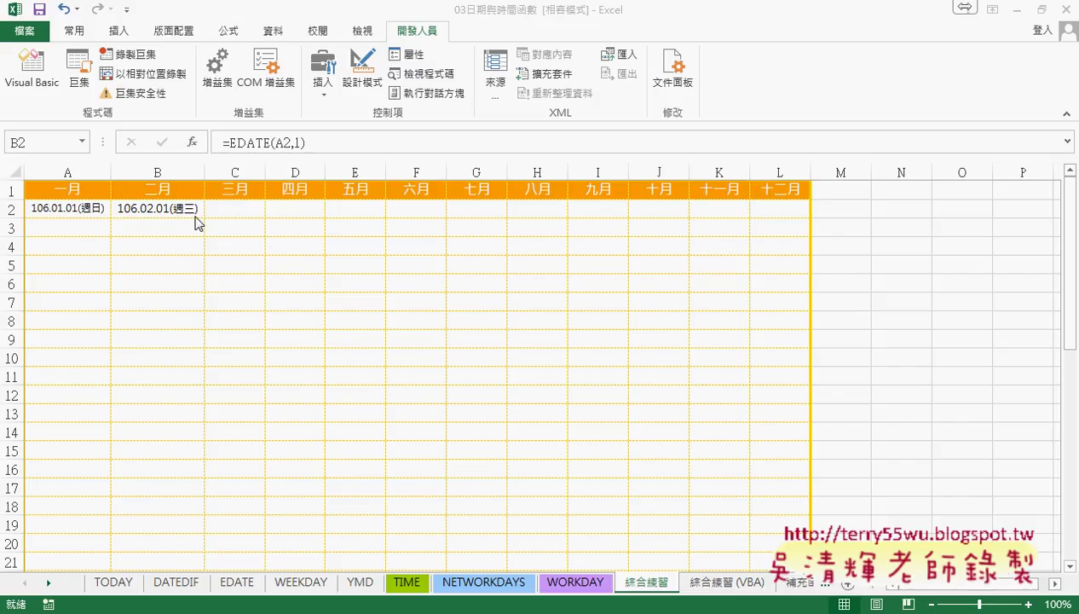
click(189, 211)
- Fill B2's EDATE formula across to L2 and auto-fit columns C through L
drag(256, 225, 819, 224)
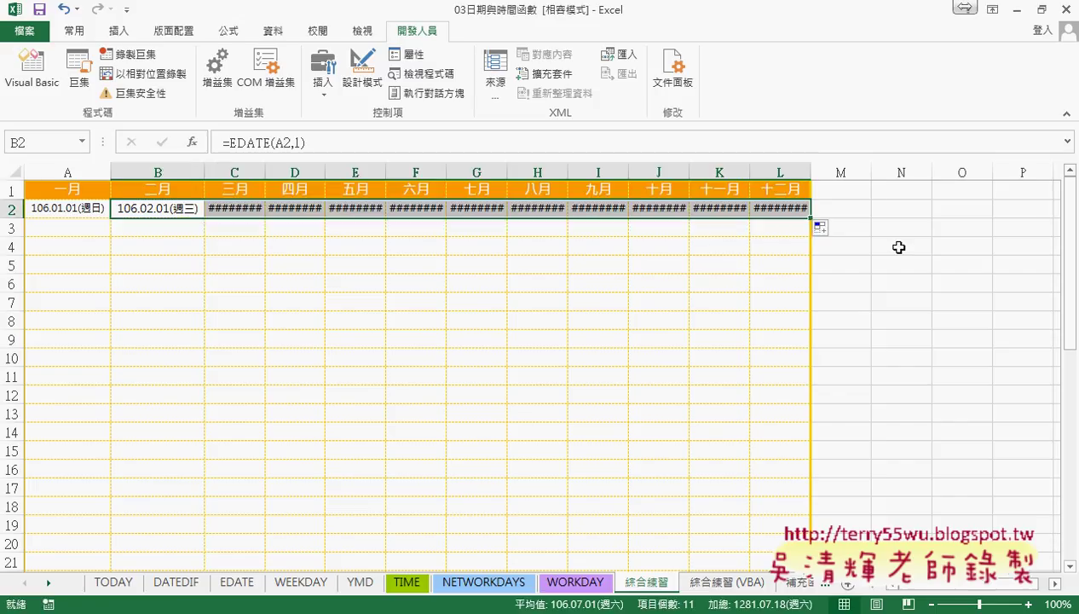
drag(230, 172, 785, 172)
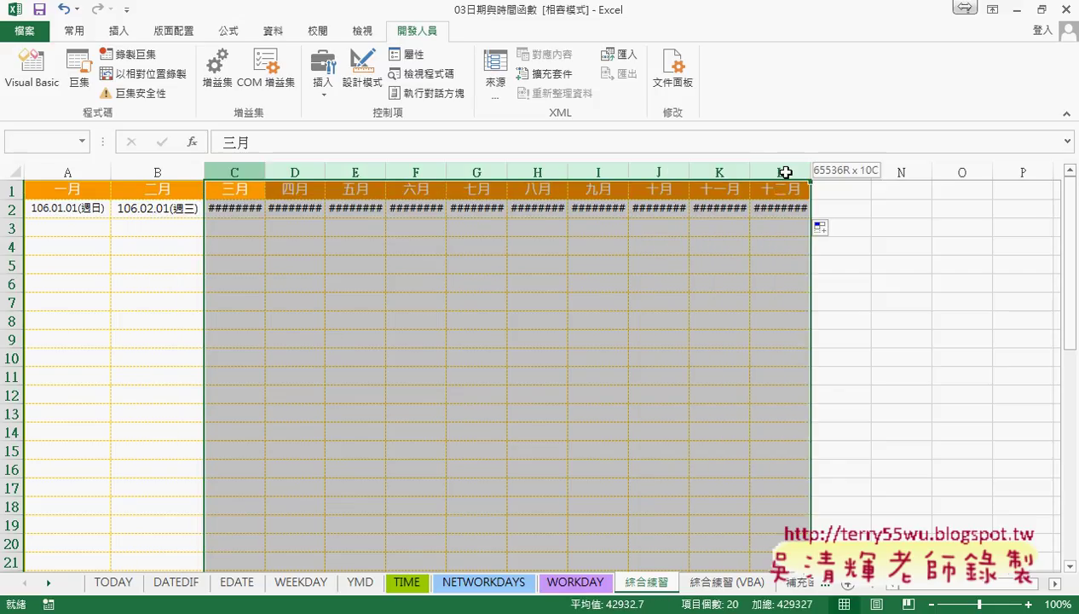
click(74, 31)
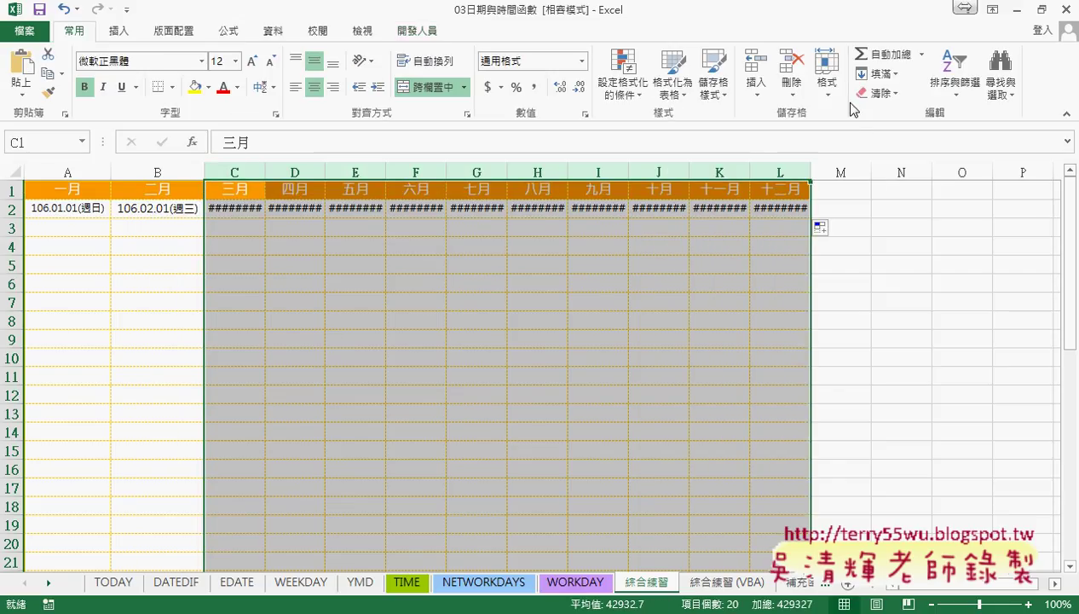
click(825, 81)
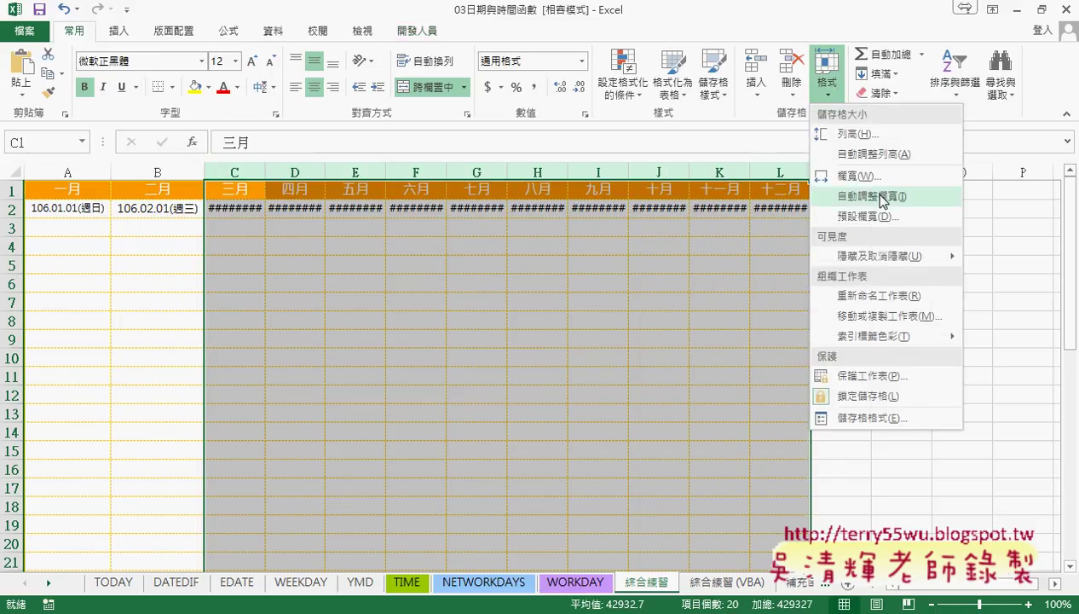
click(879, 200)
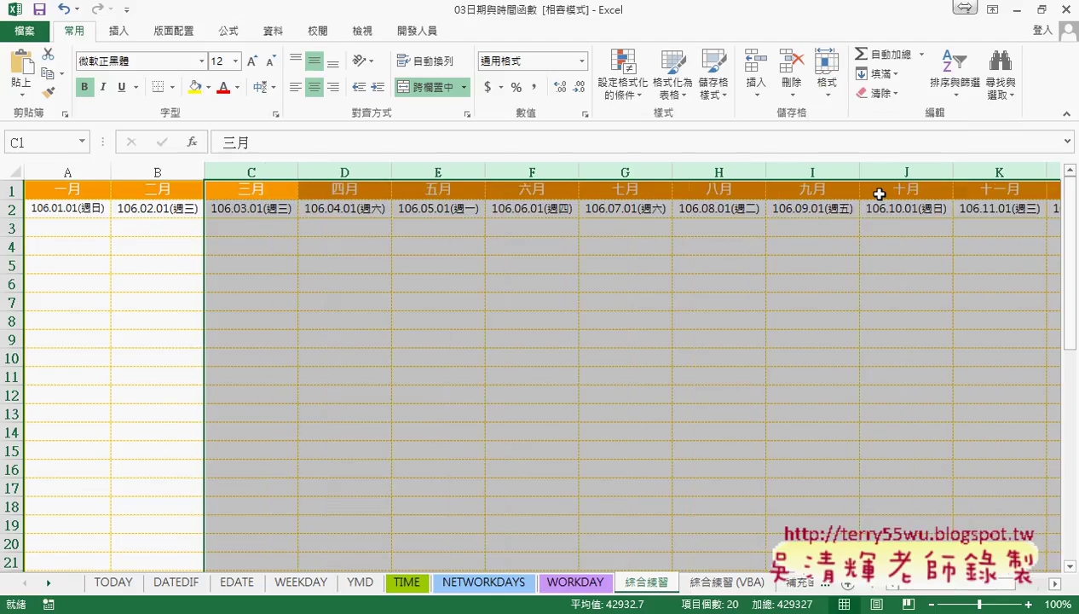
- Check the copied formulas in D2 and E2, then January's start date in A2
click(252, 209)
click(354, 207)
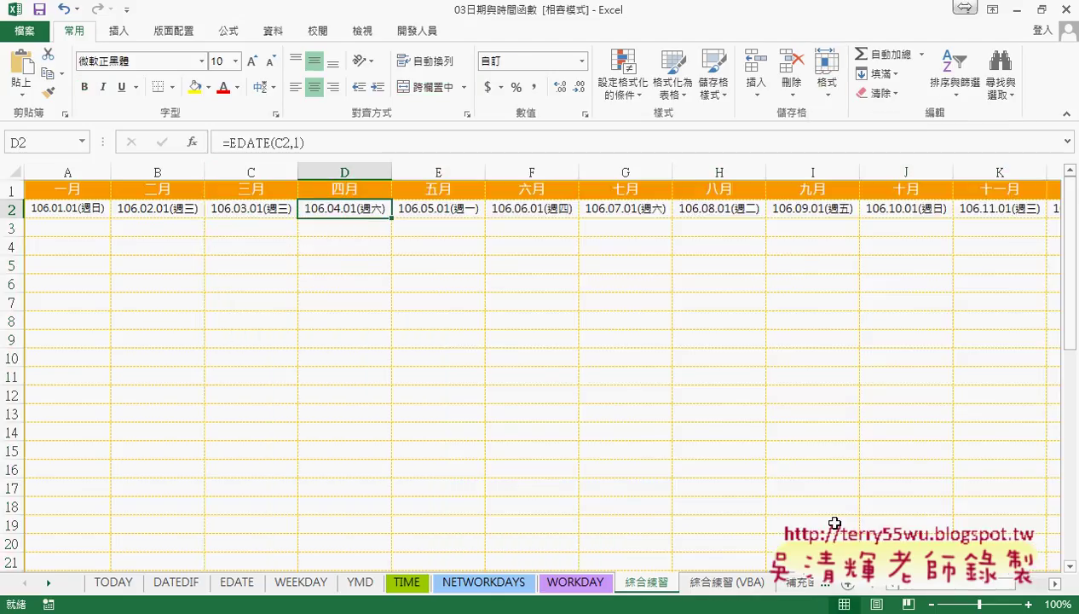
drag(944, 582, 971, 585)
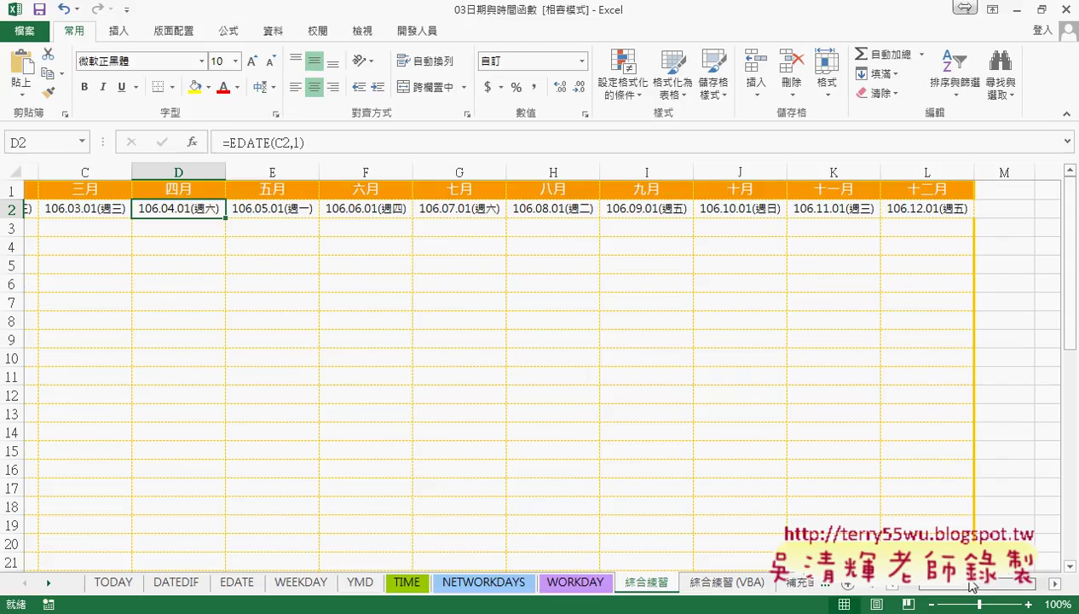
scroll(940, 588, down, 2)
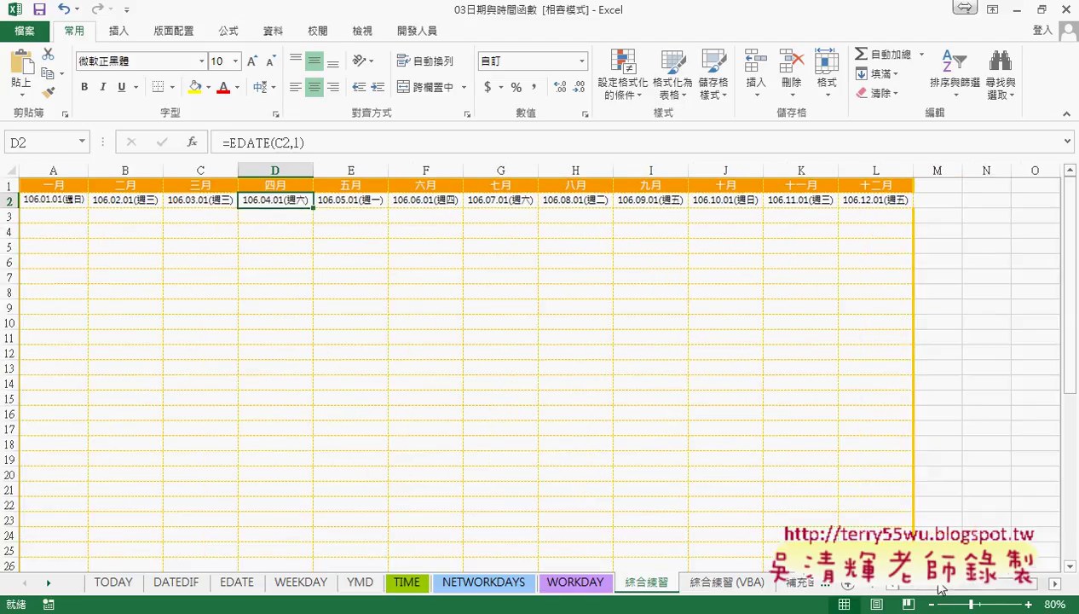
click(53, 201)
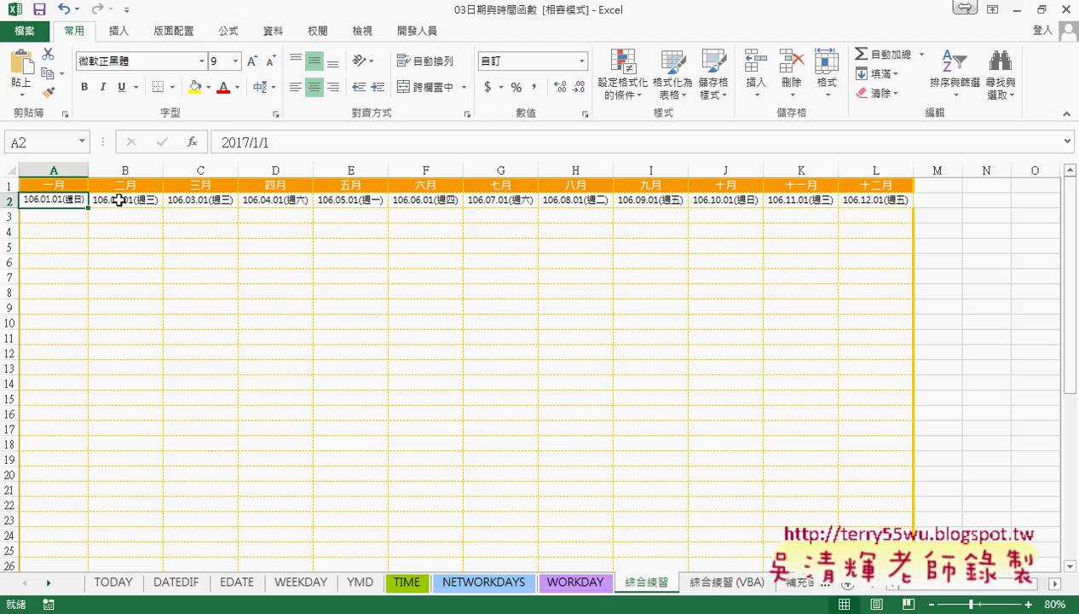
- Enter =A2+1 in A3 and fill it down to A32, ending at 106.01.31(週二)
click(59, 215)
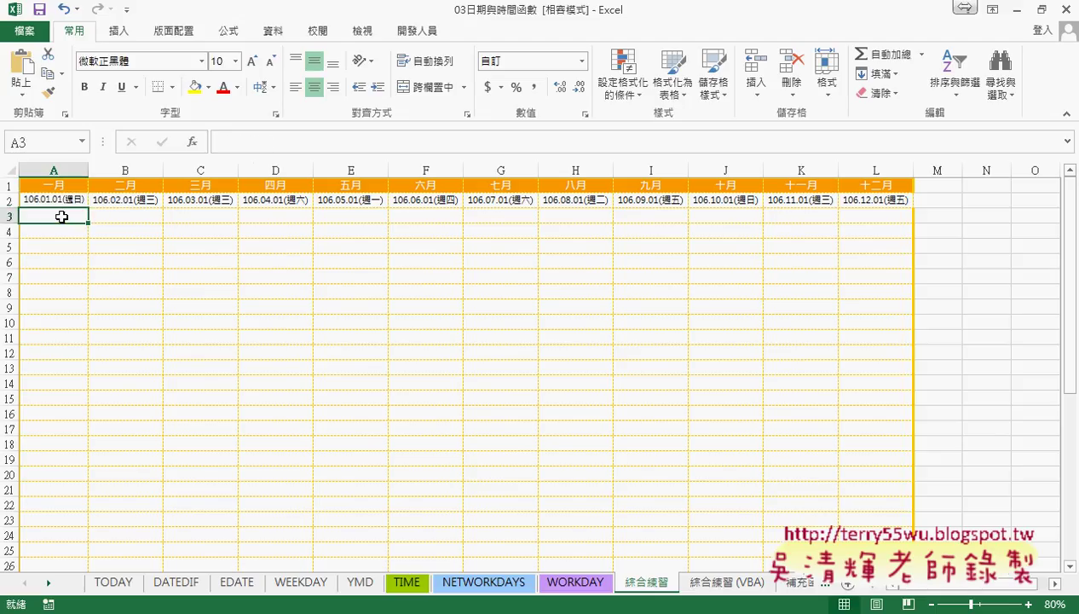
click(236, 139)
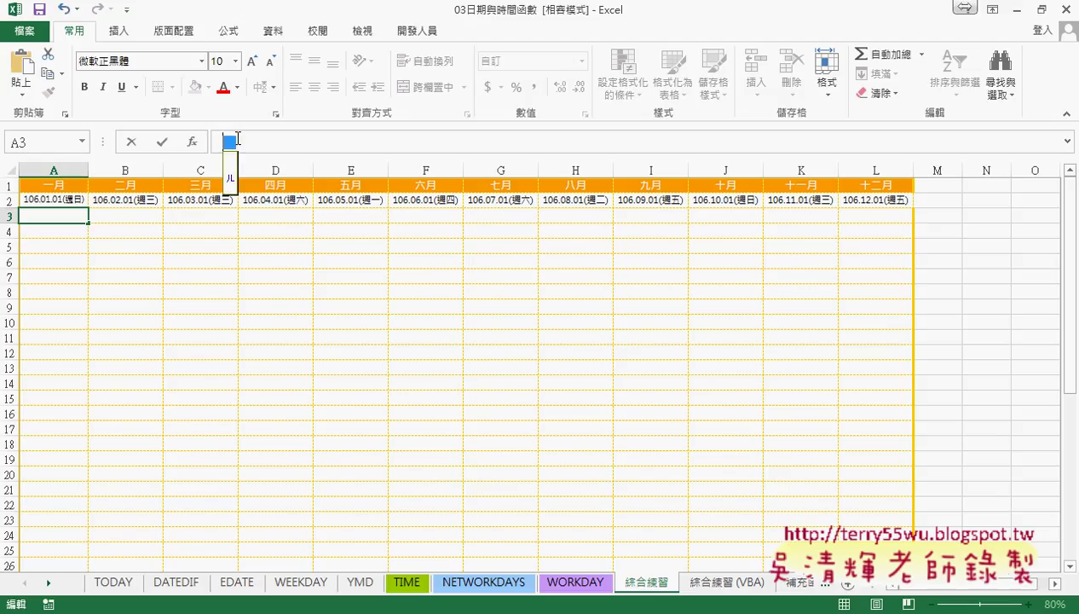
text(=)
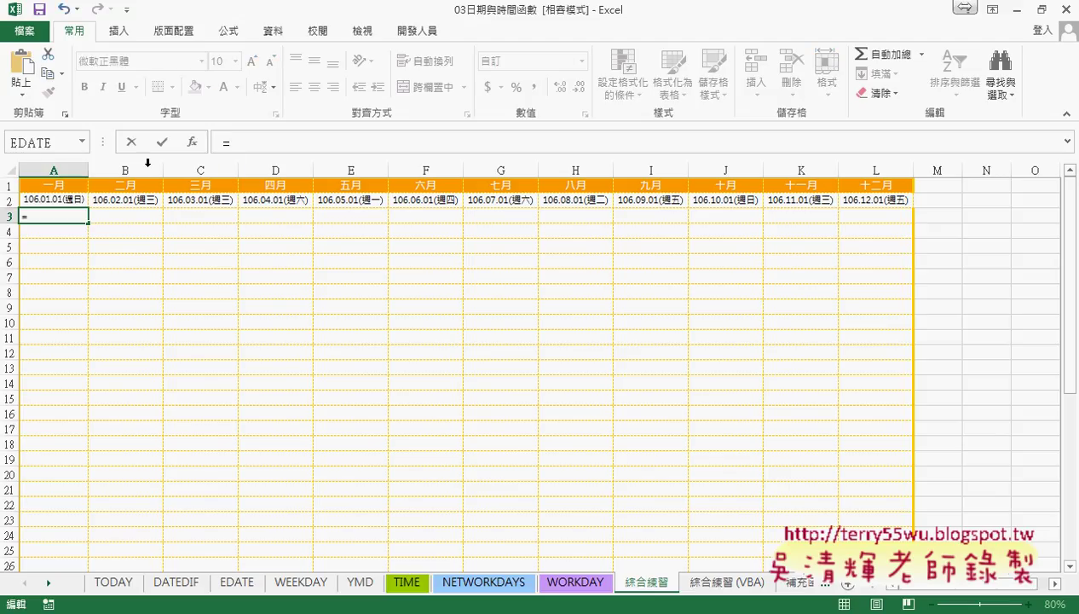
click(60, 201)
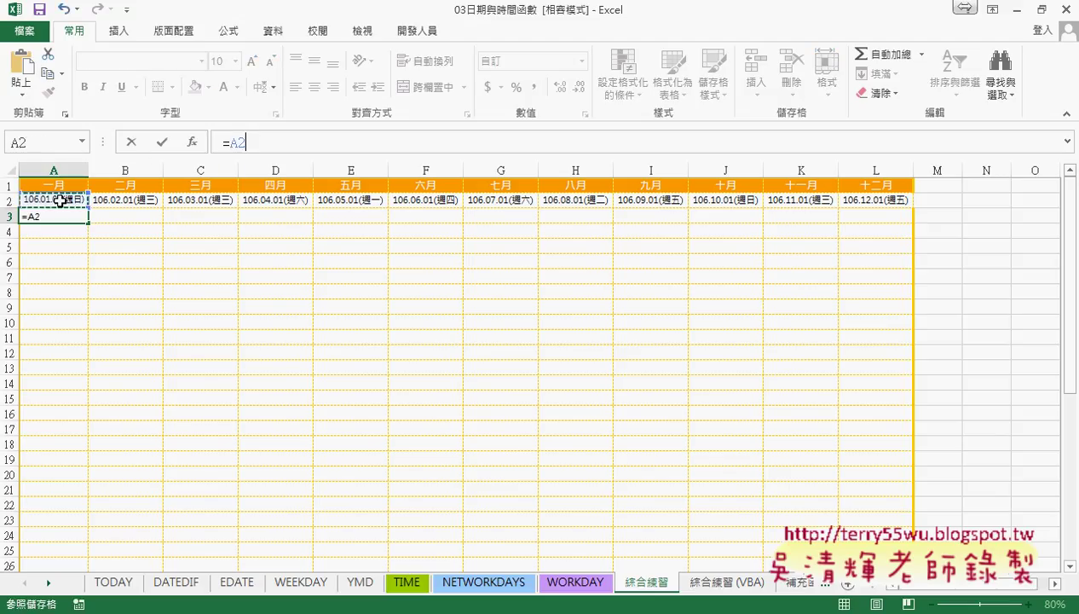
text(+)
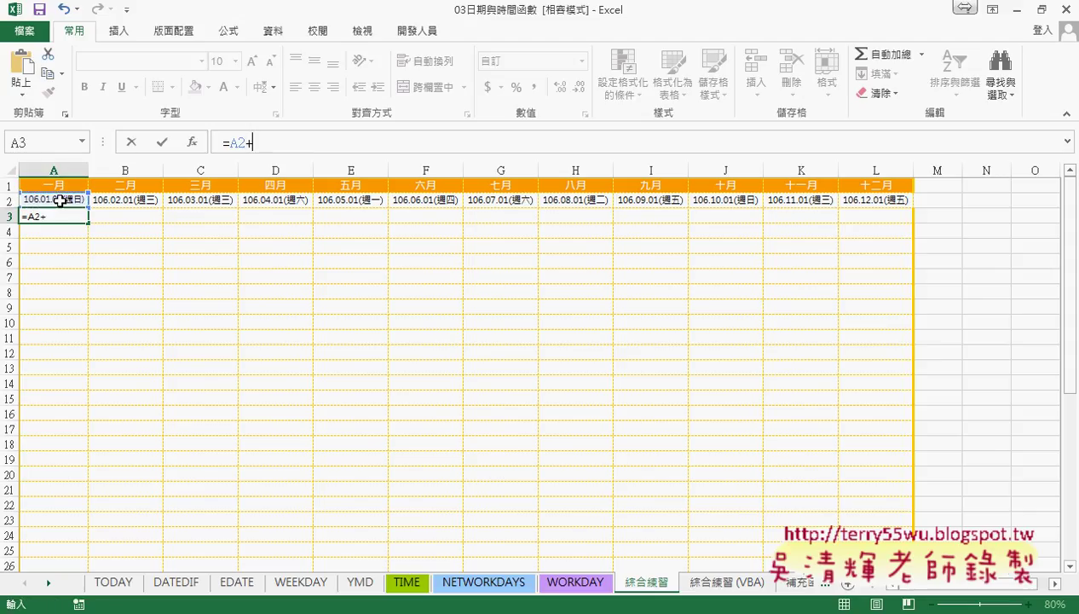
text(1)
click(162, 141)
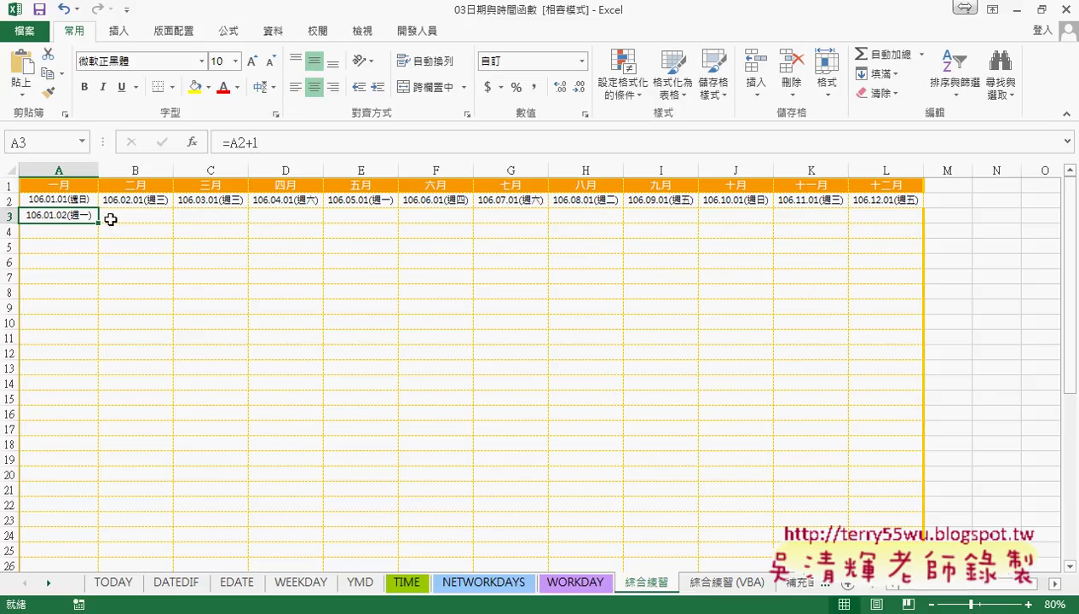
double_click(238, 143)
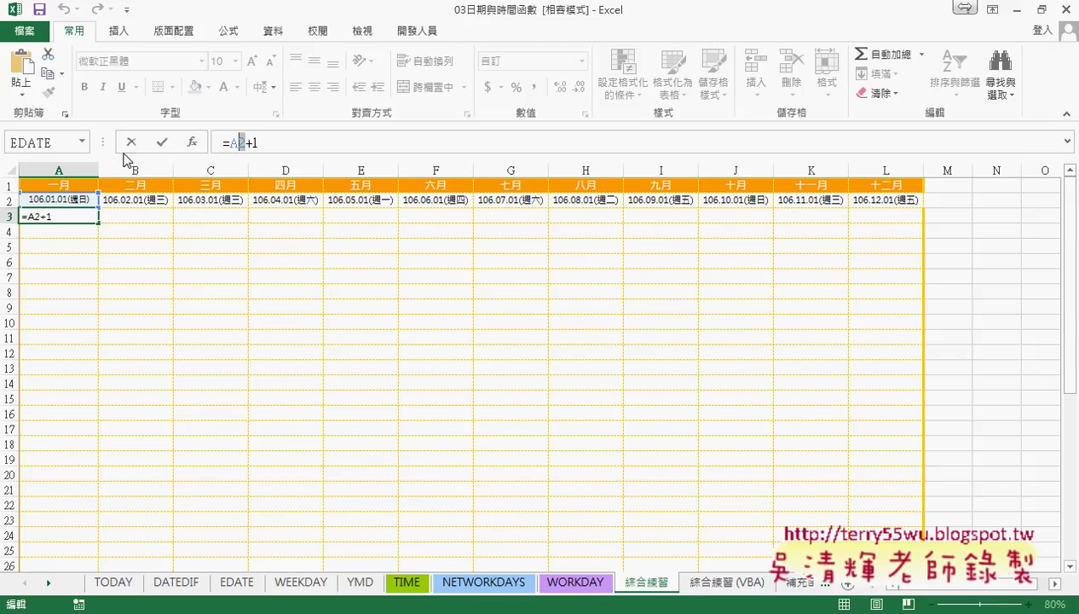
click(162, 142)
mouse_move(99, 223)
mouse_down()
mouse_move(104, 530)
mouse_move(93, 418)
mouse_up()
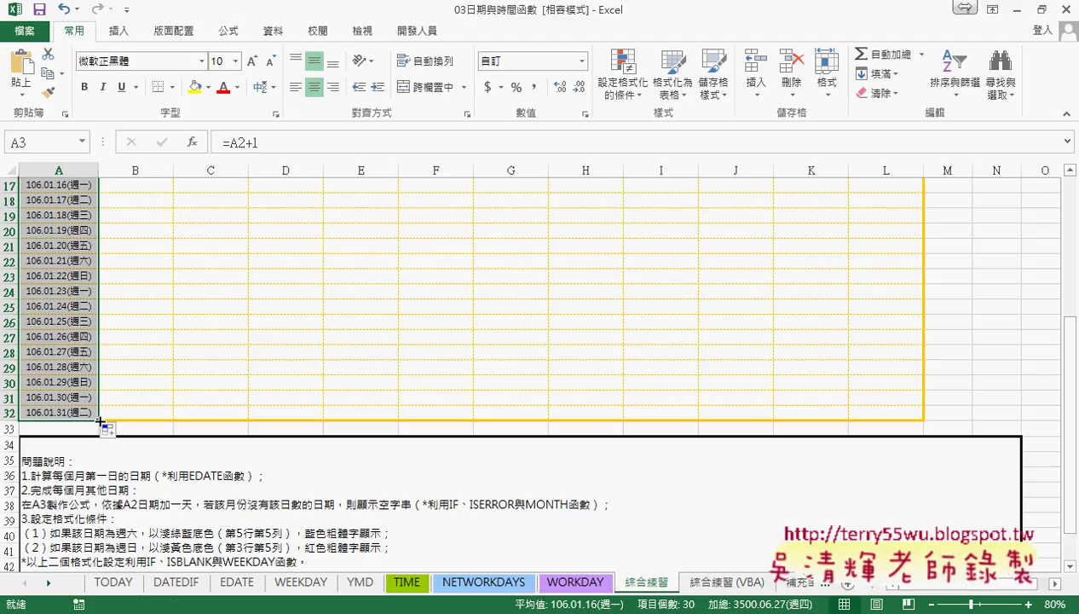
- Fill January's daily date formulas right into column B for February
drag(94, 418, 166, 420)
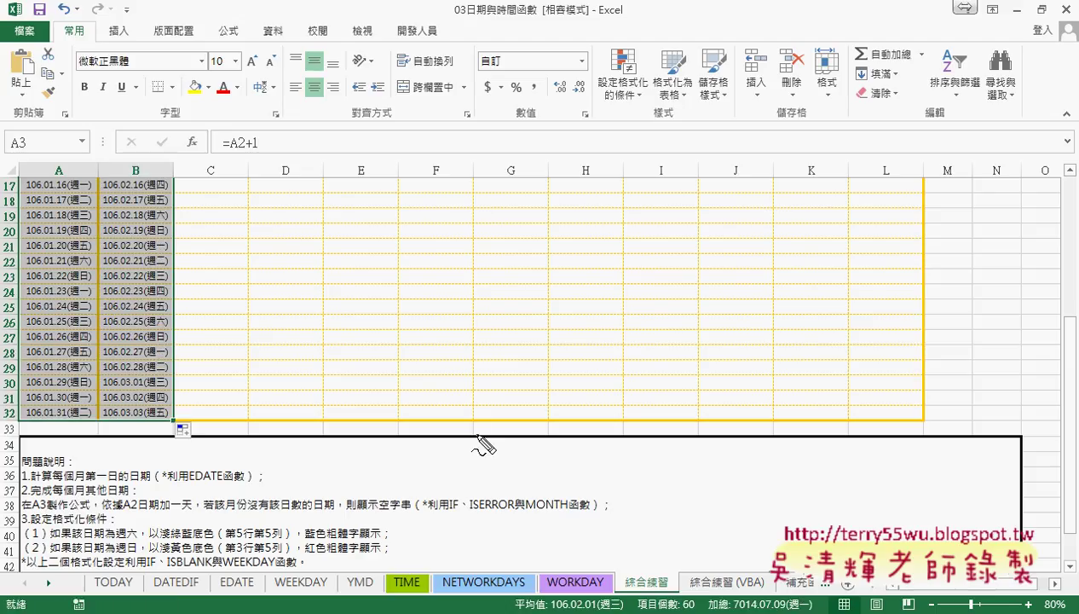
mouse_move(166, 430)
mouse_down()
mouse_move(92, 388)
mouse_move(171, 436)
mouse_up()
mouse_move(247, 325)
mouse_down()
mouse_move(178, 380)
mouse_move(202, 382)
mouse_up()
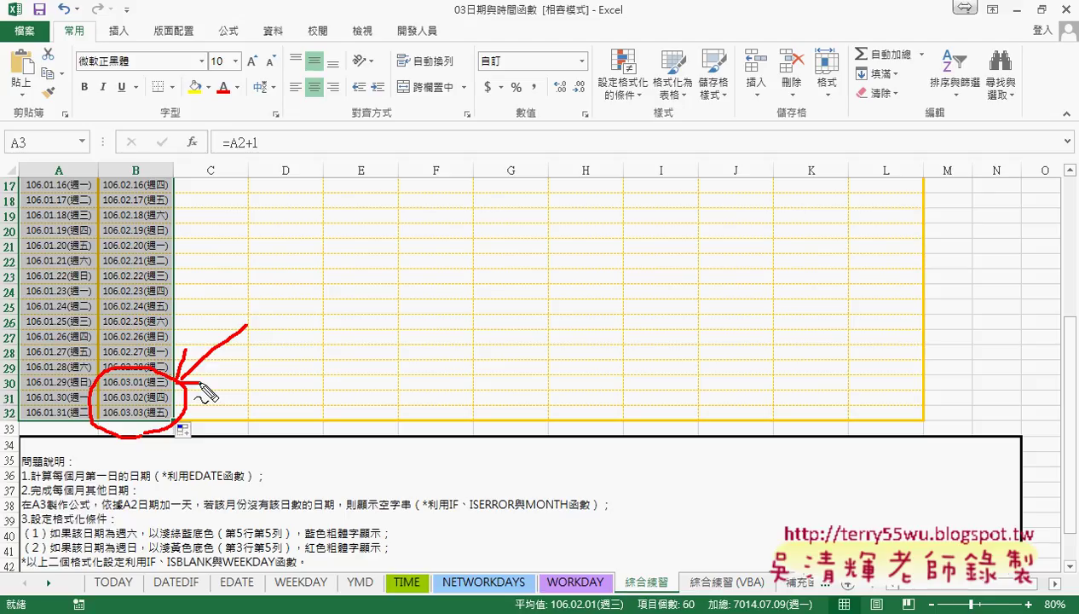
key(Escape)
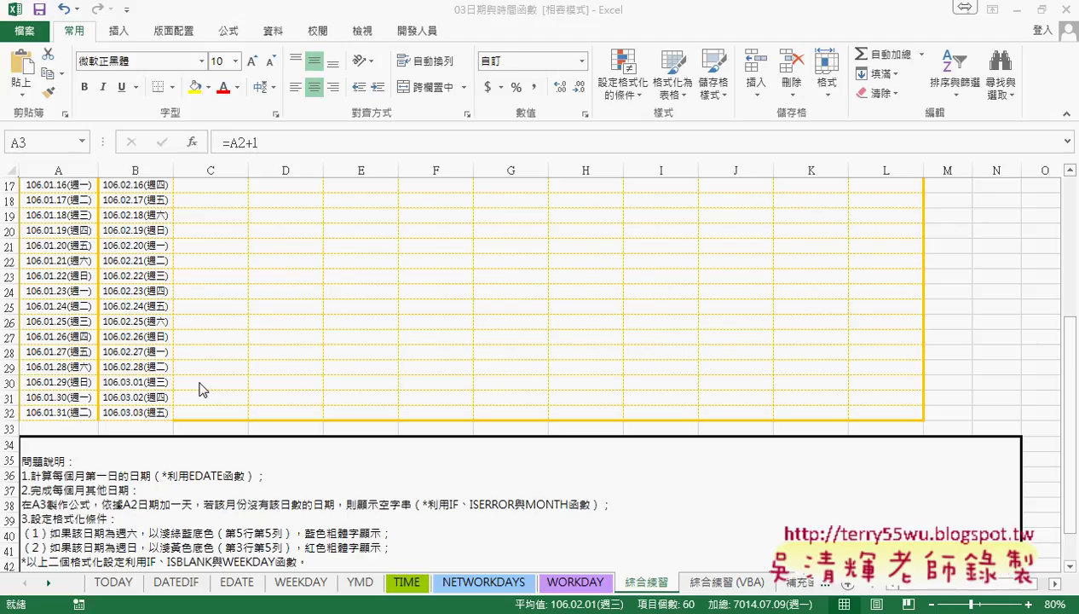
- Delete the overflowing March dates in B30:B32, then undo the deletion
drag(136, 381, 135, 416)
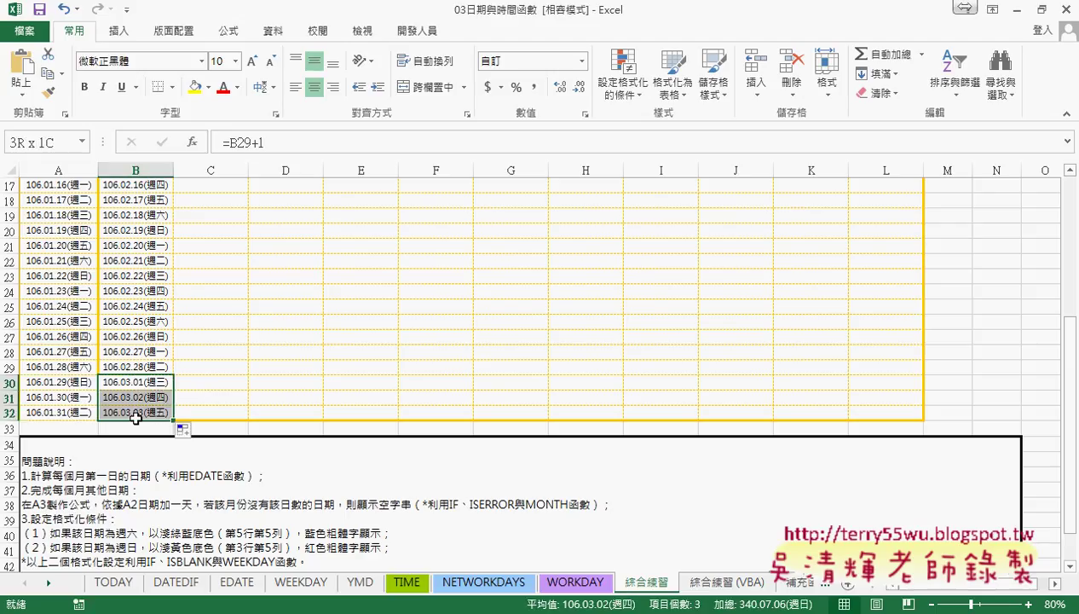
key(Delete)
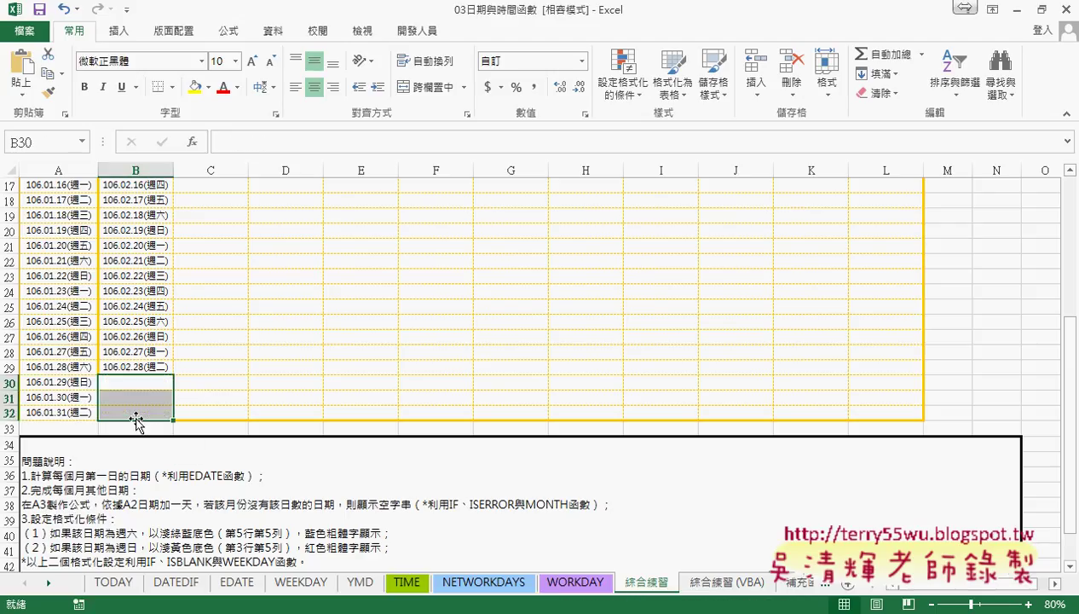
key(ctrl+z)
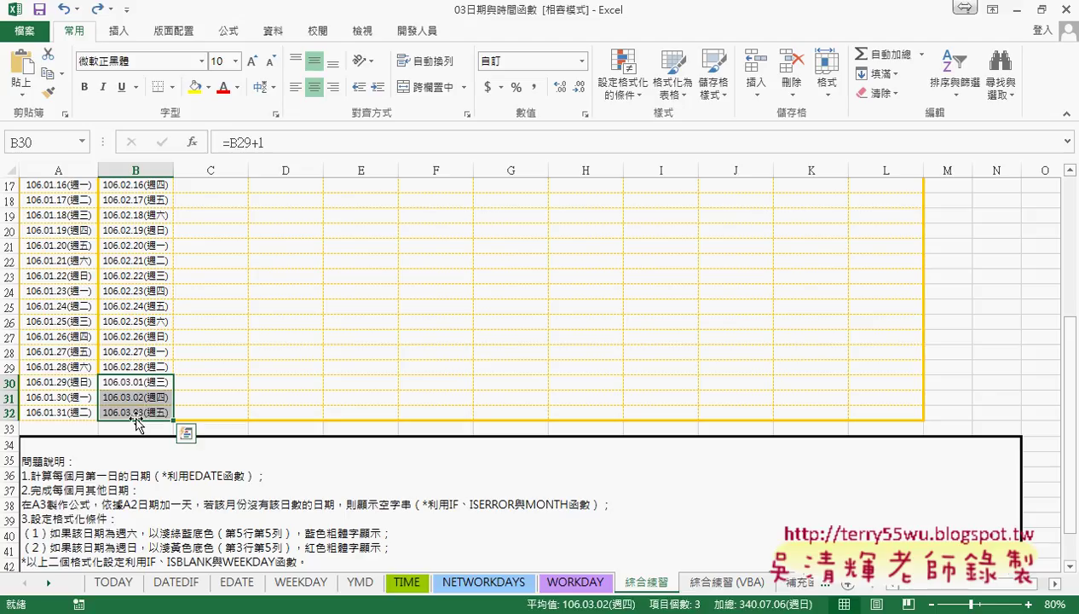
scroll(136, 416, up, 3)
scroll(134, 392, up, 3)
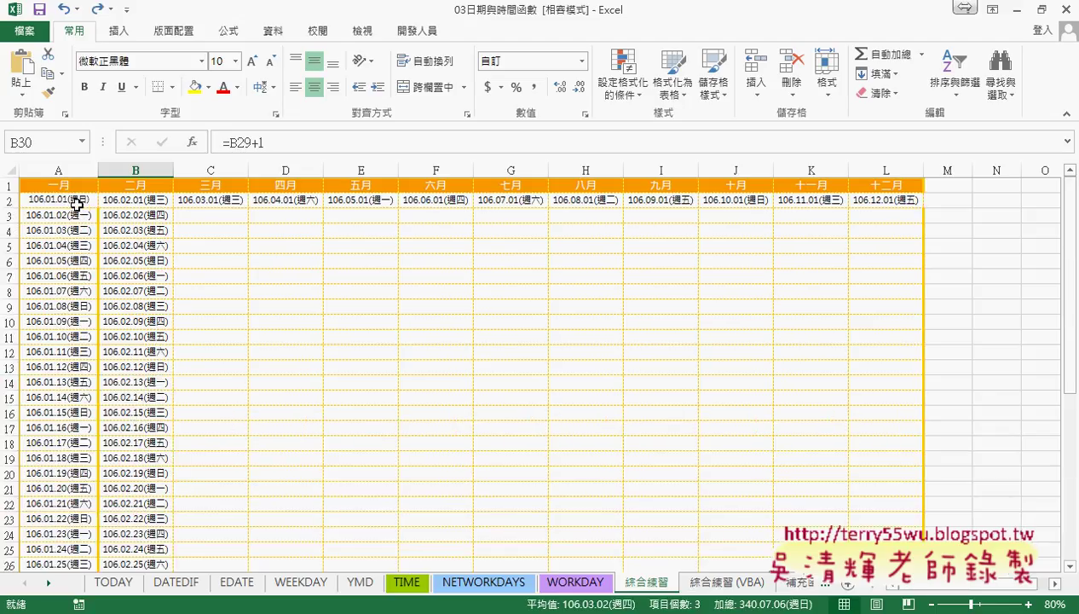
click(71, 215)
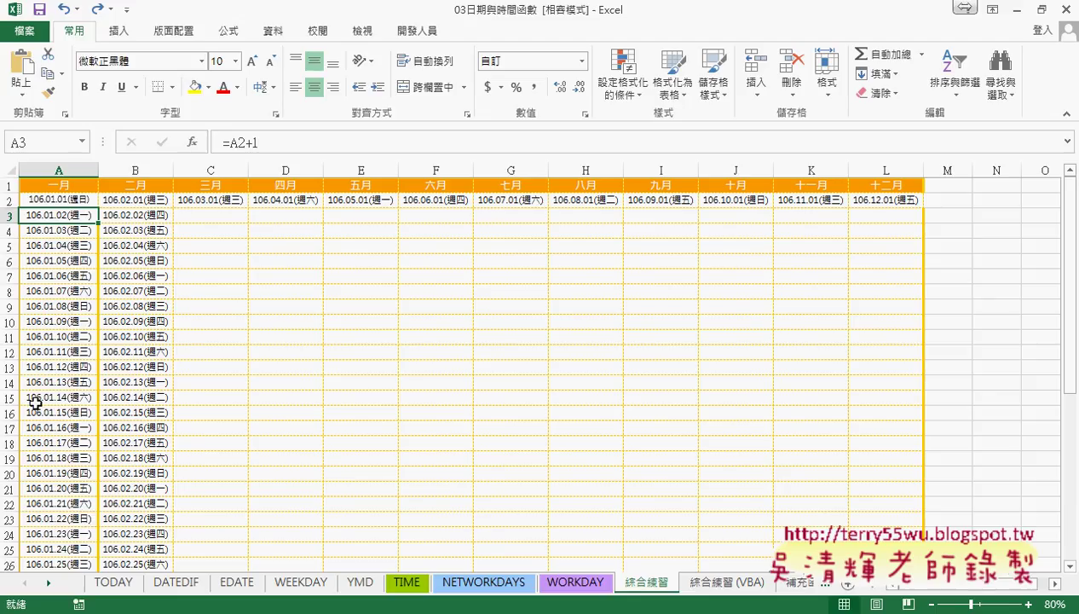
- Cut A2+1 from A3's formula and insert the Logical IF function
double_click(236, 142)
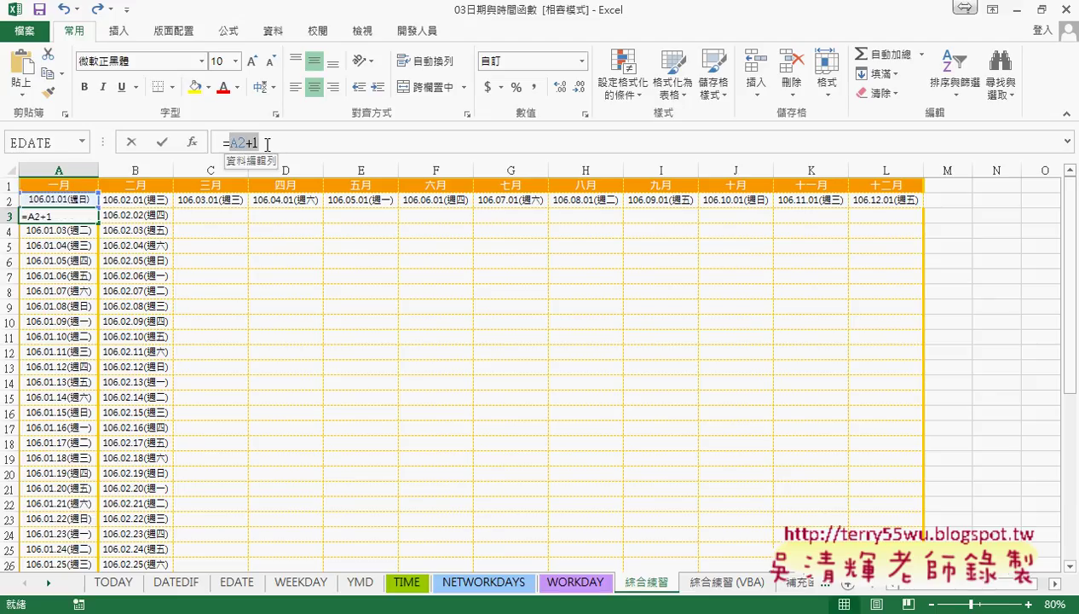
right_click(229, 143)
click(282, 154)
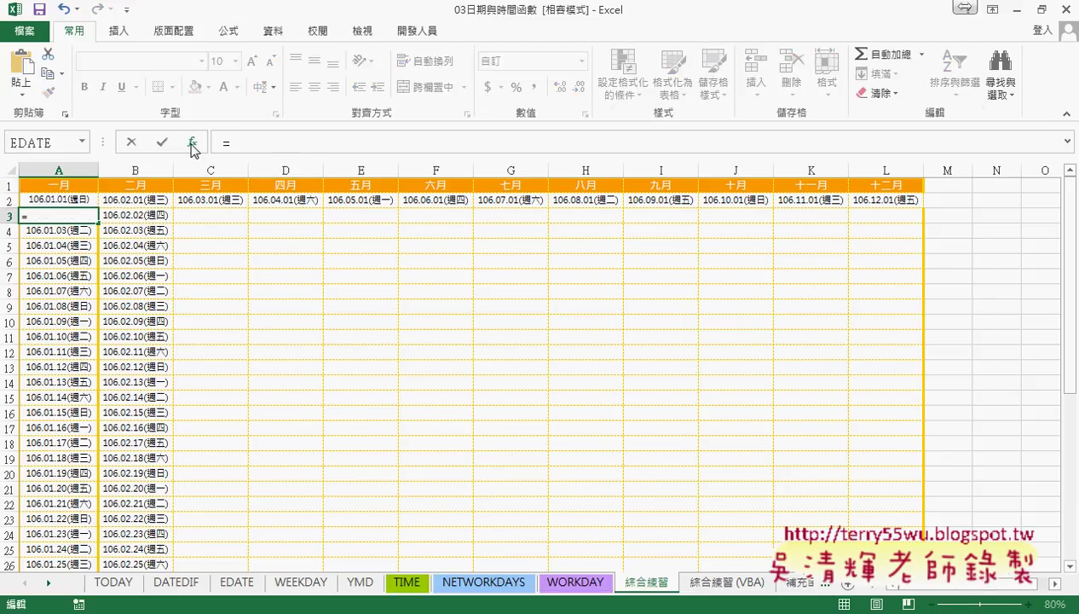
click(192, 142)
click(736, 199)
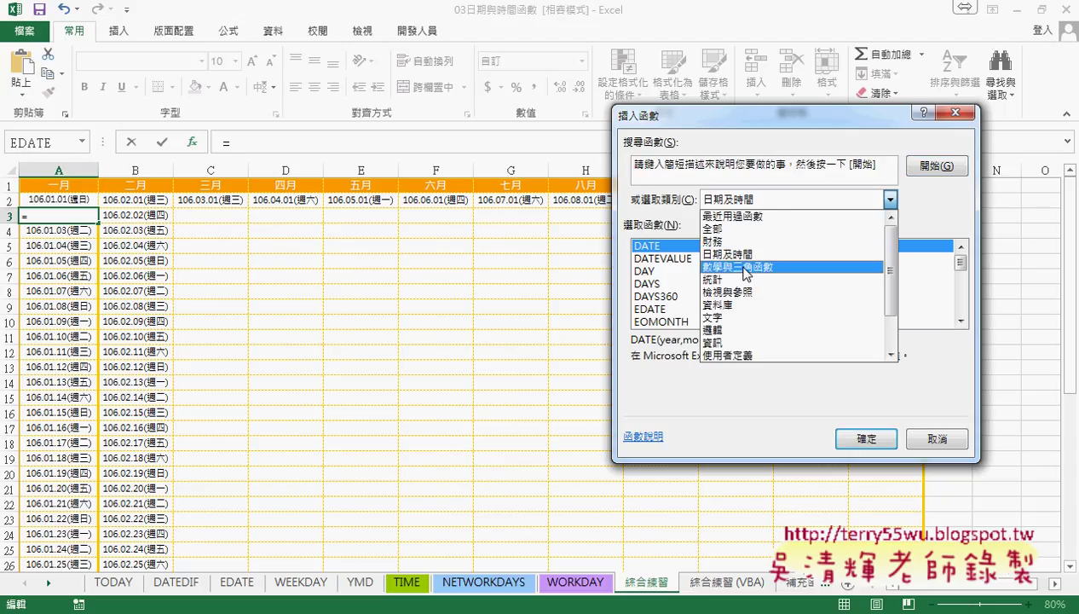
click(738, 329)
click(641, 271)
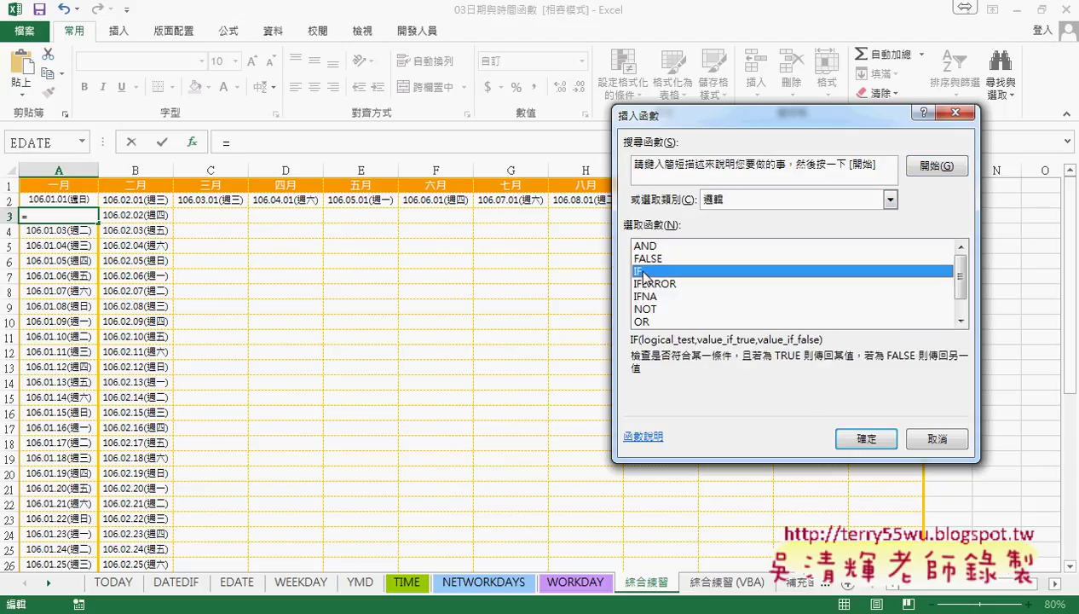
click(864, 438)
drag(703, 187, 406, 264)
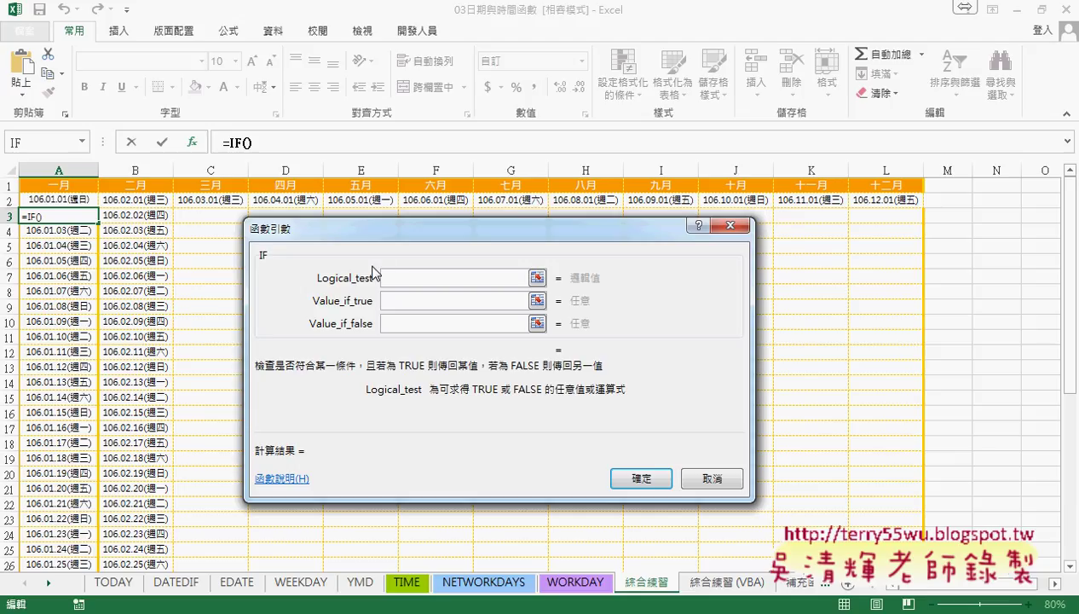
- Set the IF logical test to MONTH(A2)<>MONTH(A2+1)
text(m)
text(onth)
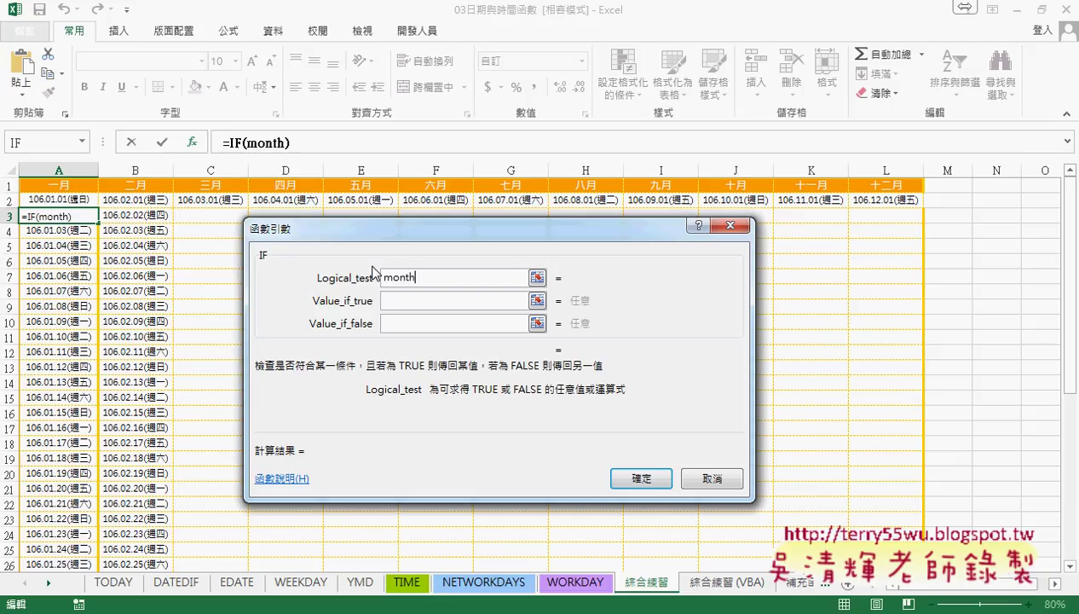
text(()
click(68, 201)
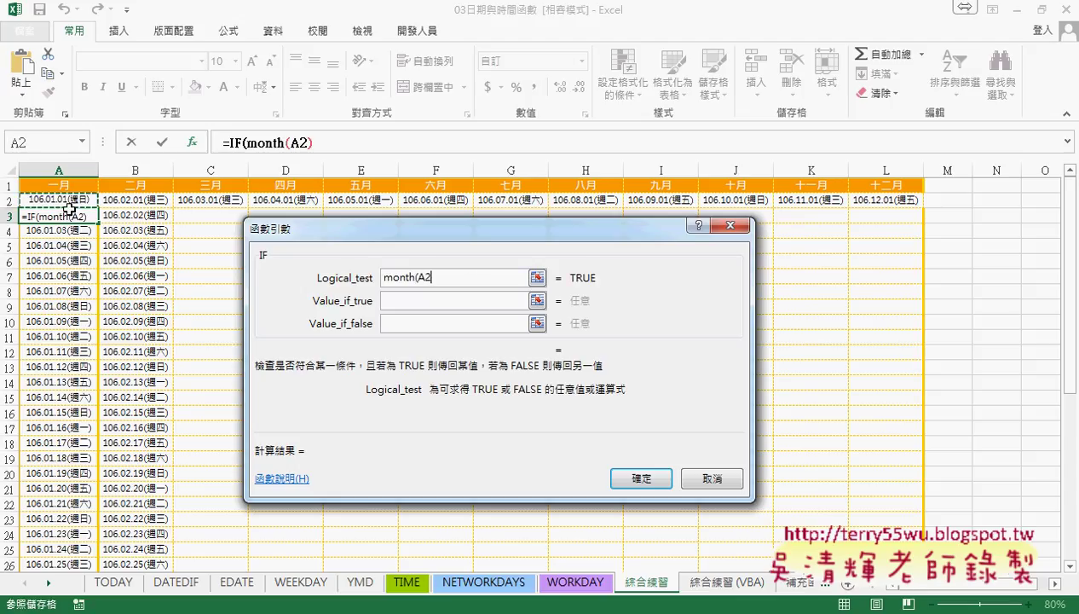
text())
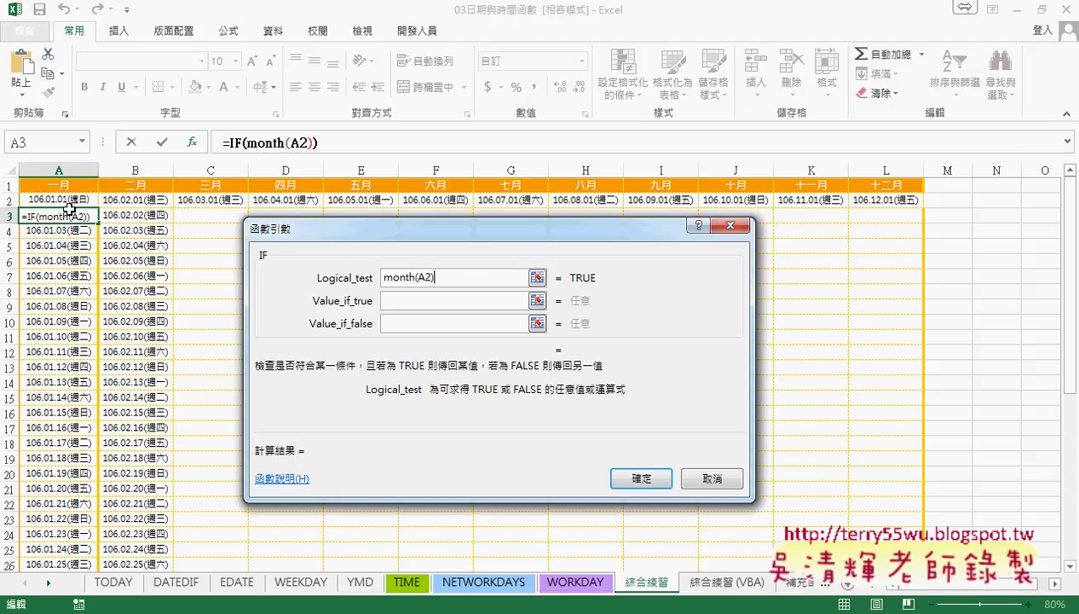
text(<>)
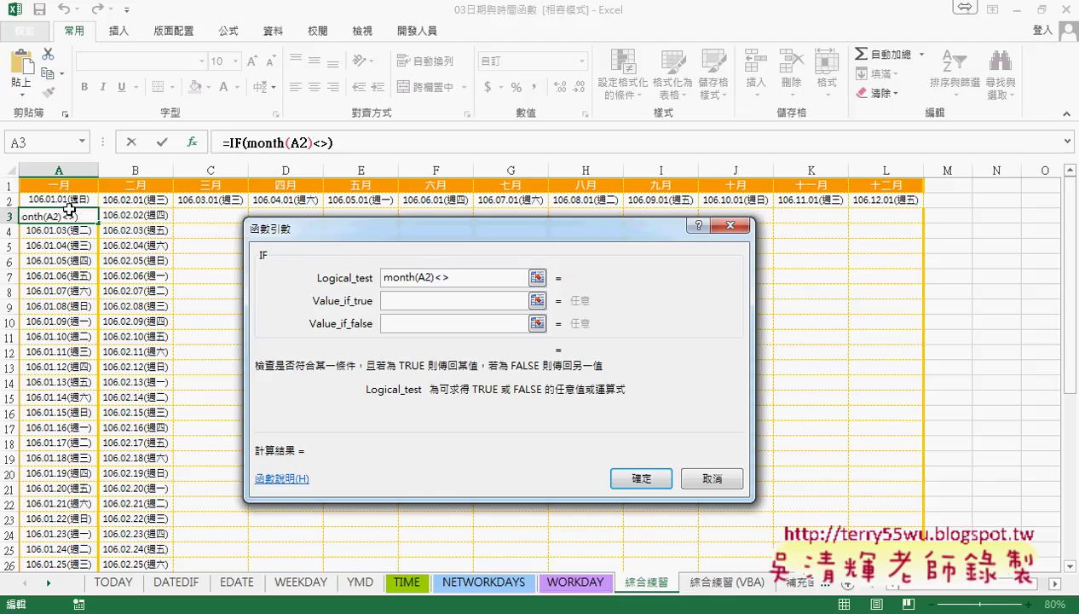
key(BackSpace)
key(BackSpace)
text(<)
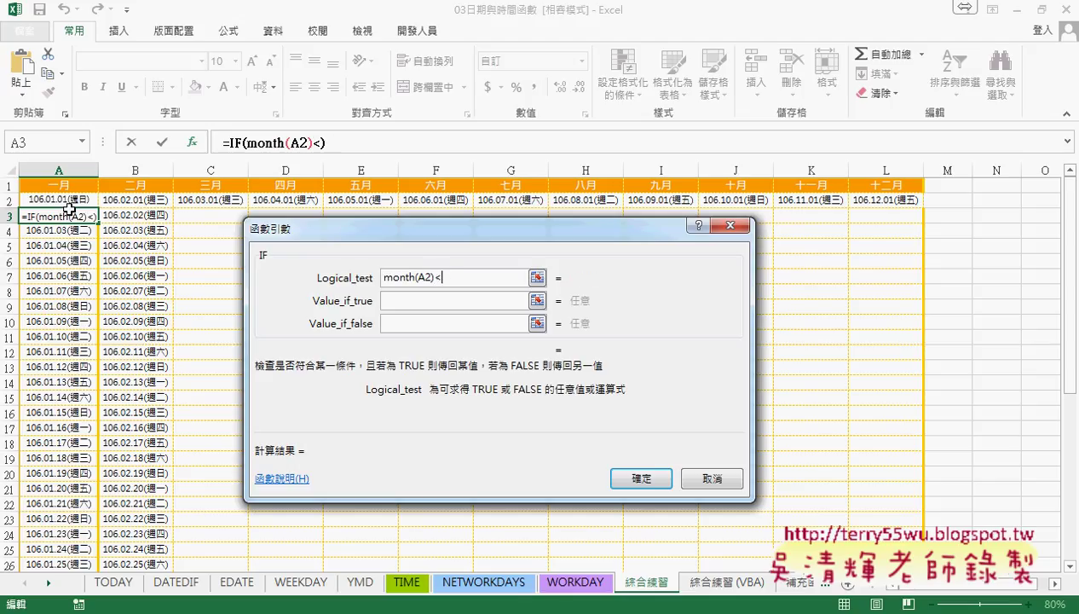
text(>mon)
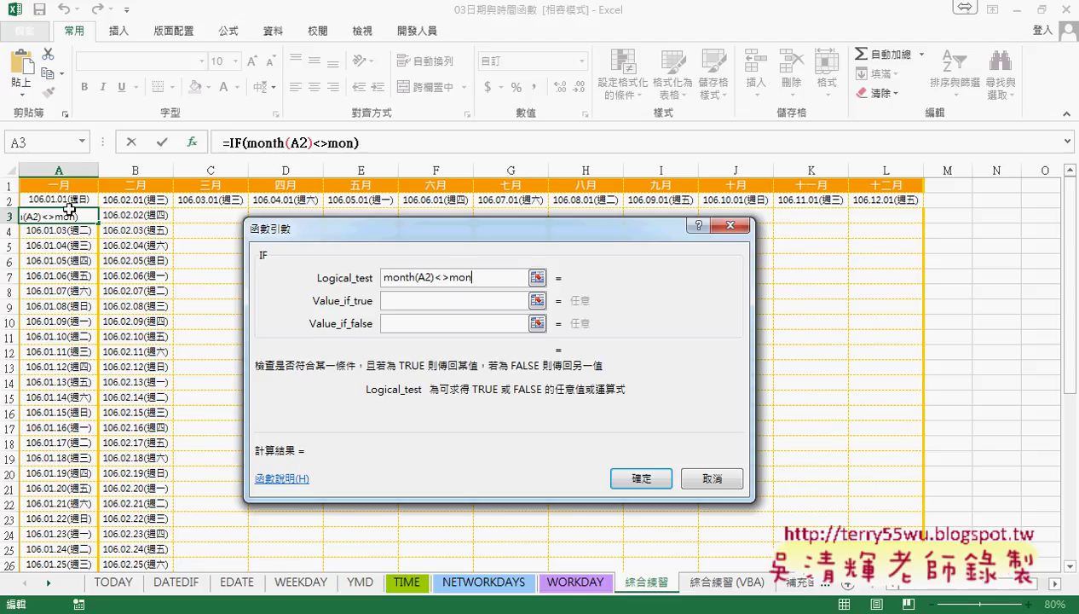
text(th()
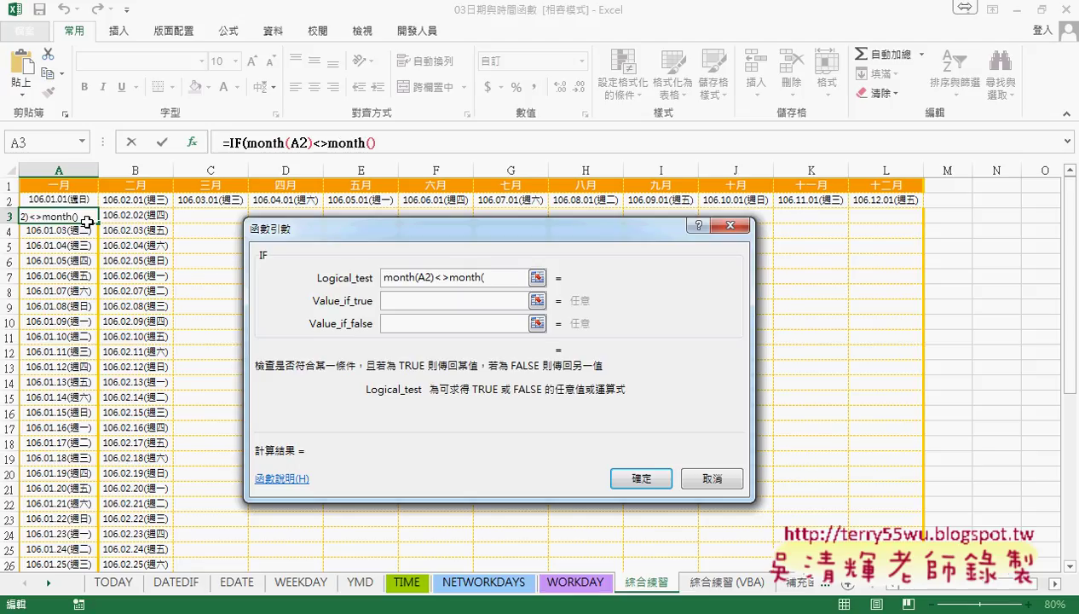
text(A2+)
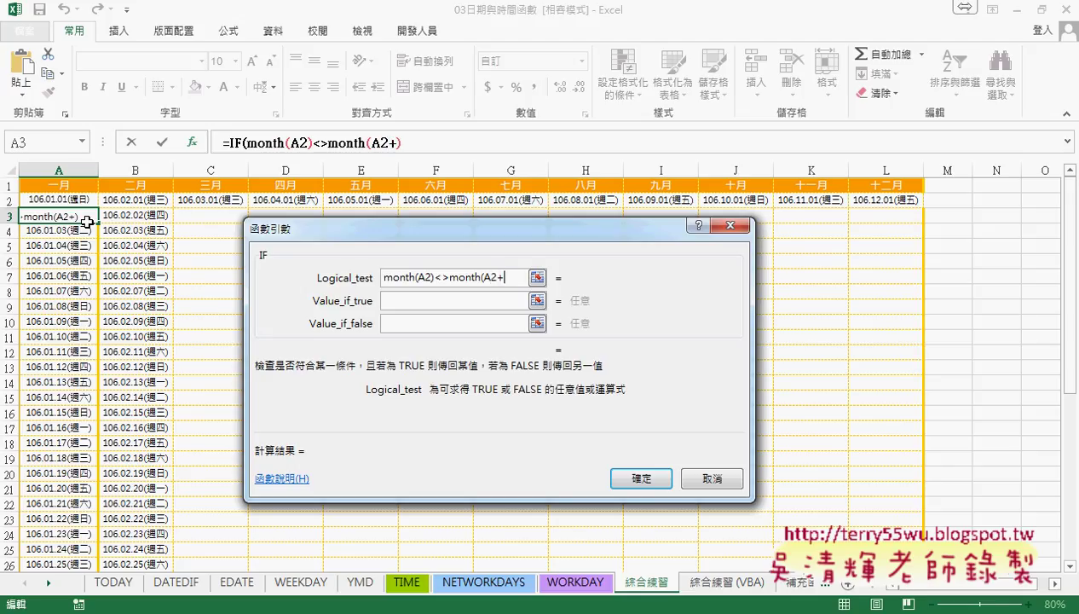
text(1))
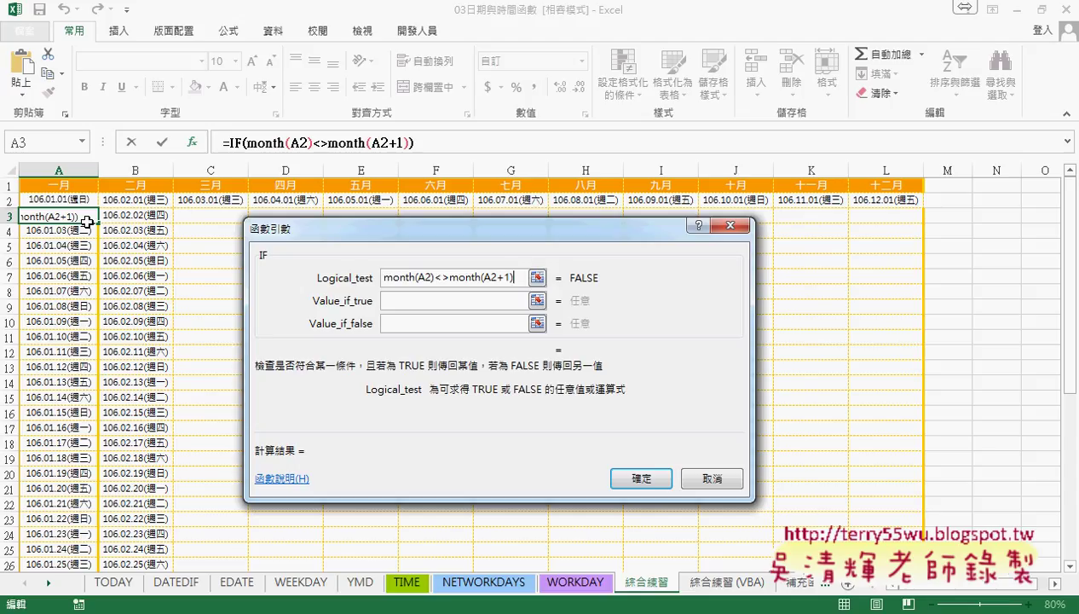
drag(435, 278, 451, 280)
- Set Value_if_true to "" and Value_if_false to A2+1
click(434, 300)
text("")
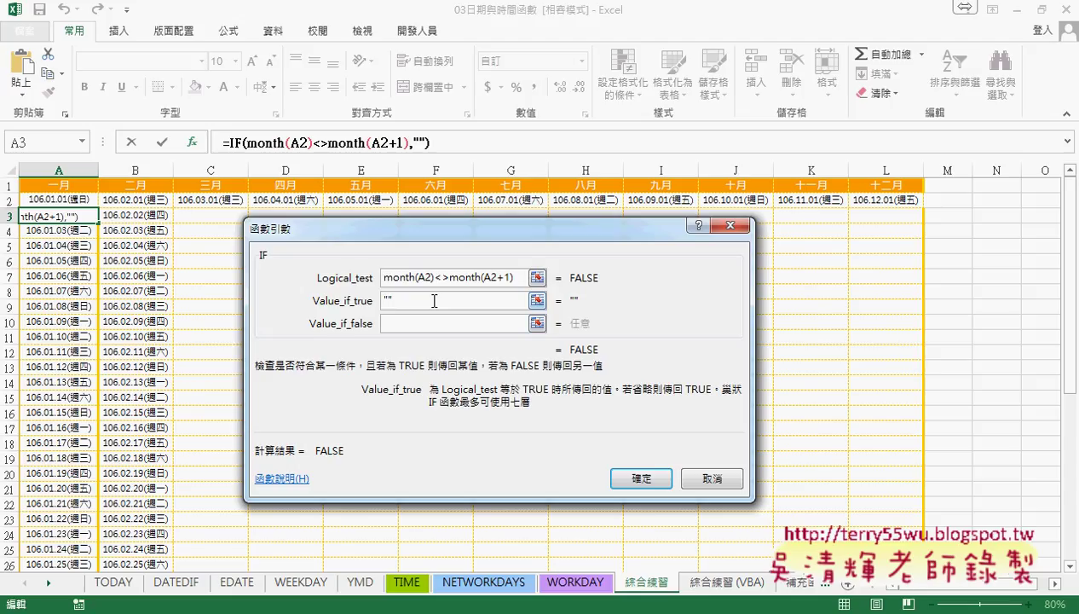
click(427, 323)
click(488, 277)
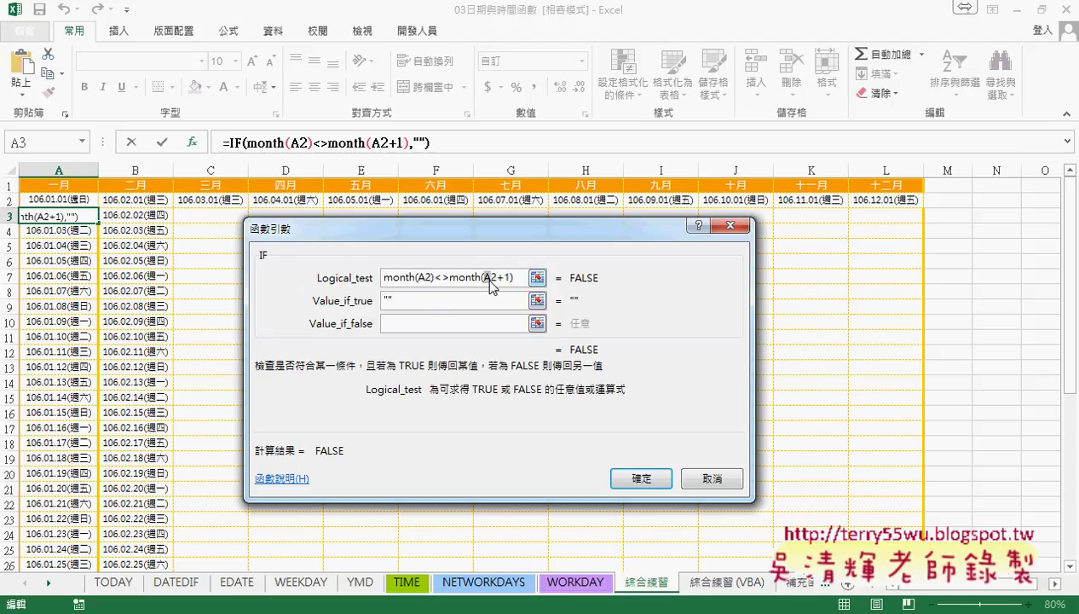
drag(484, 277, 509, 278)
click(389, 324)
text(A2+1)
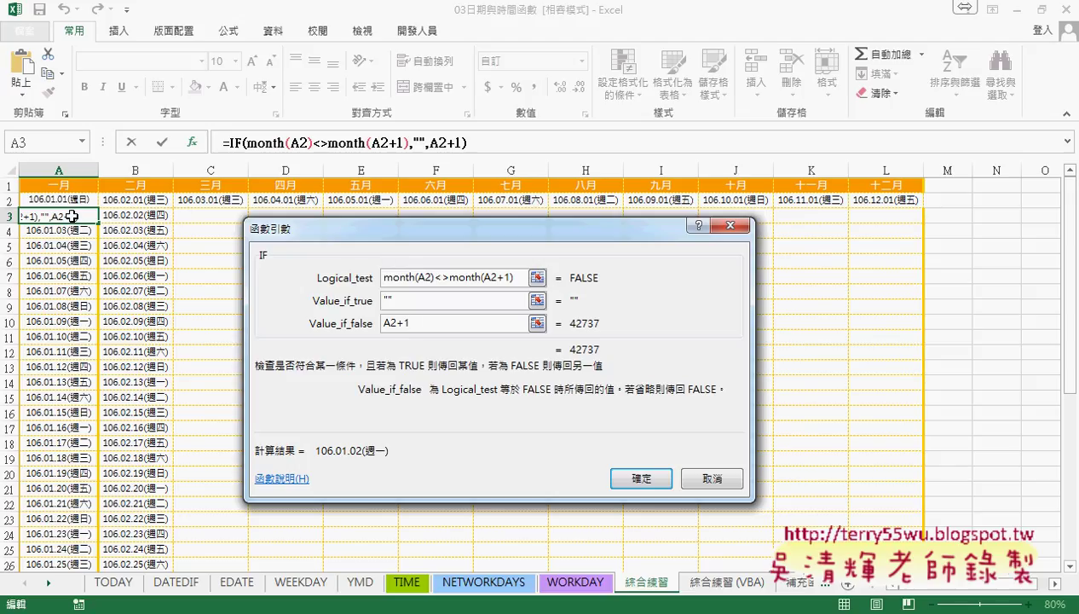
- Retype the <> operator and confirm =IF(MONTH(A2)<>MONTH(A2+1),"",A2+1) in A3
click(443, 281)
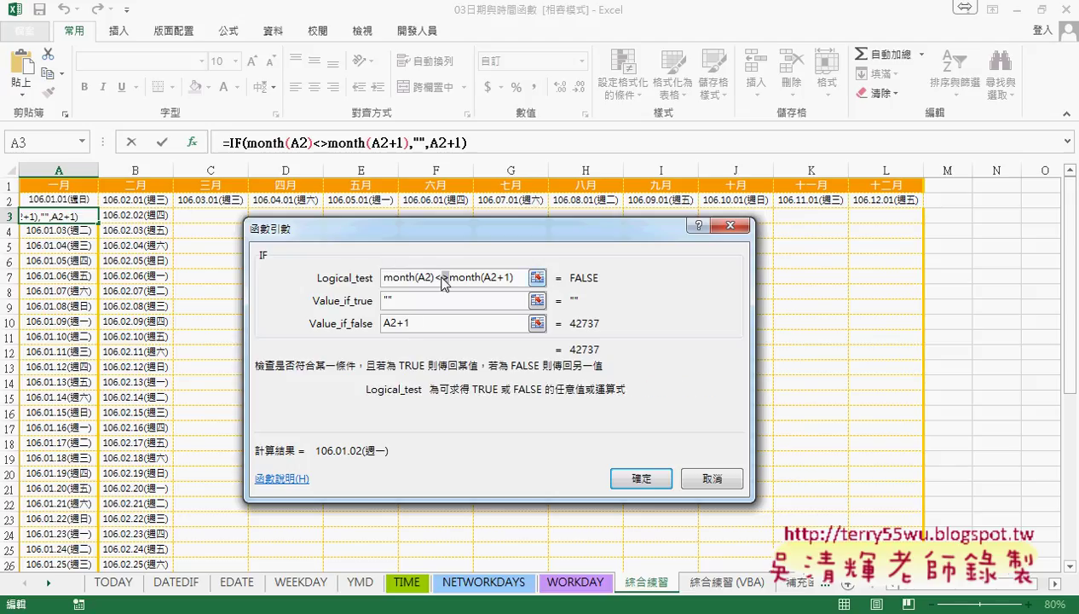
drag(443, 281, 433, 279)
text(=)
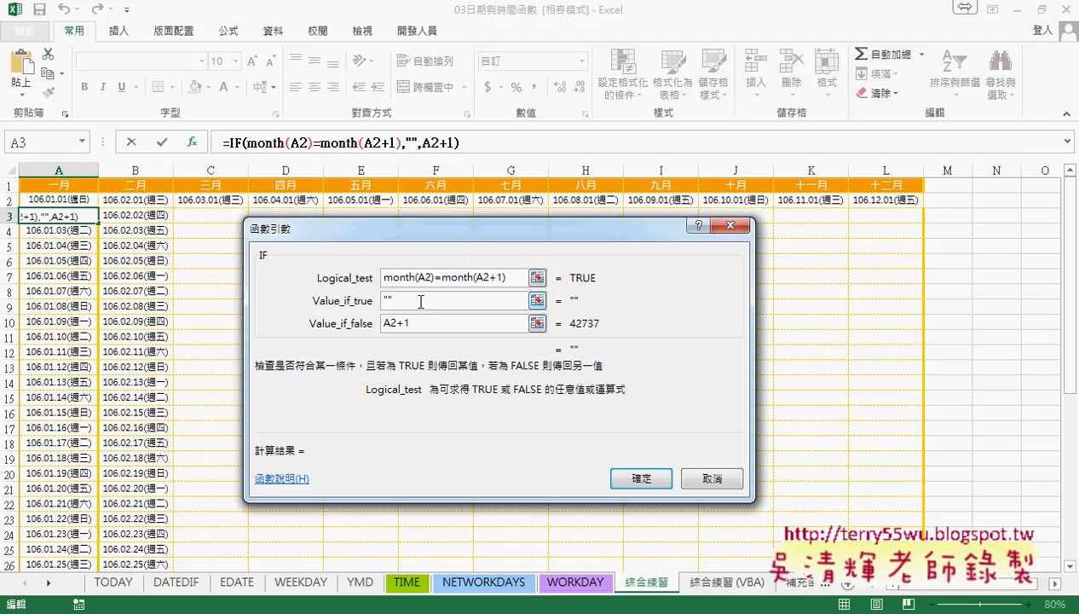
key(BackSpace)
text(<>)
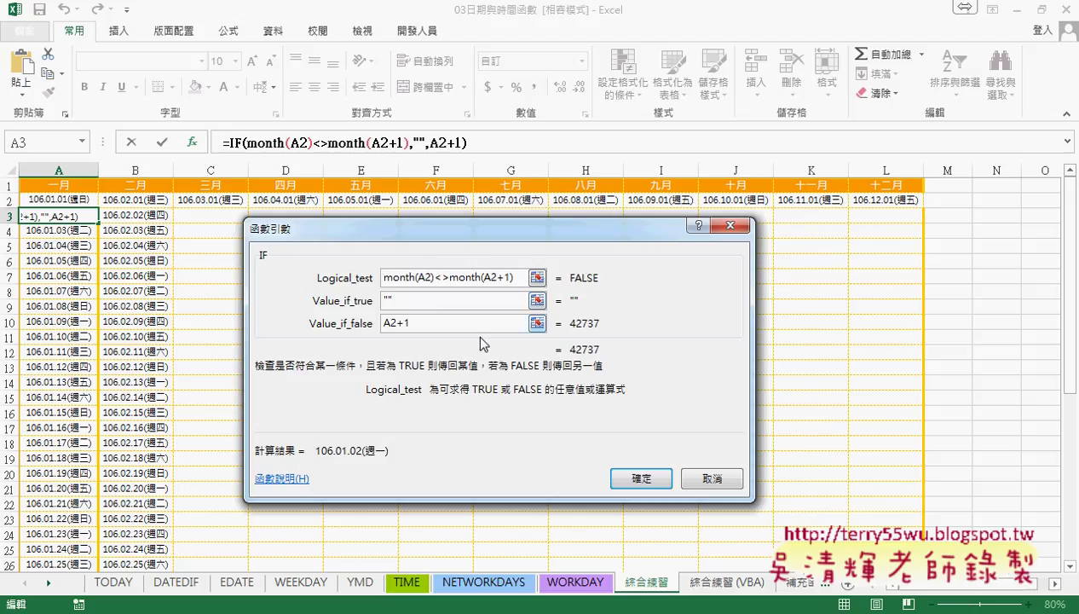
click(638, 479)
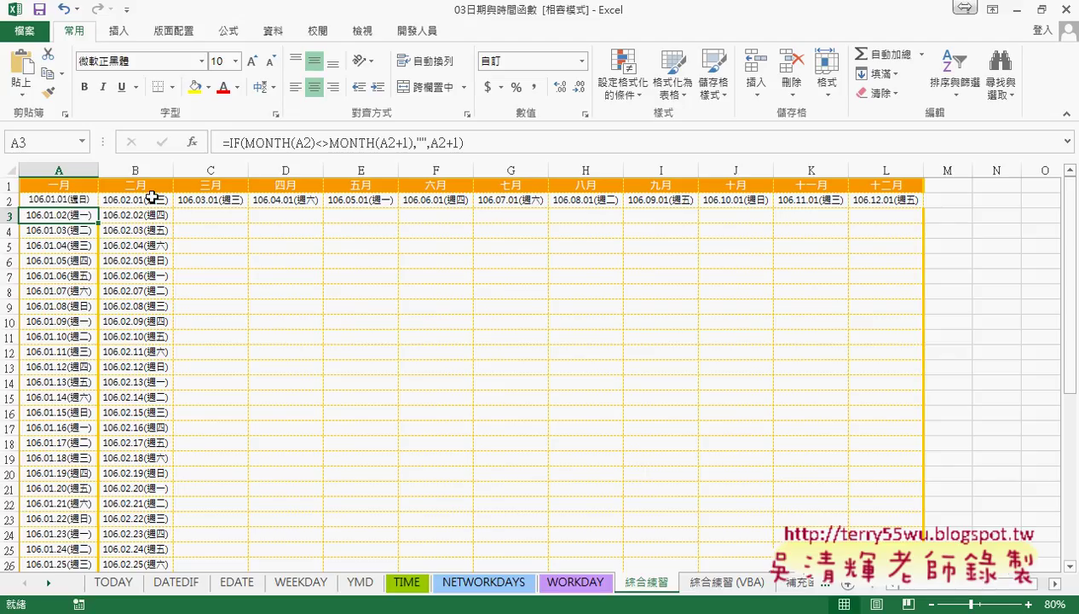
- Fill A3's IF formula down to row 32 and into column B, then inspect B30 and B31
drag(104, 220, 94, 560)
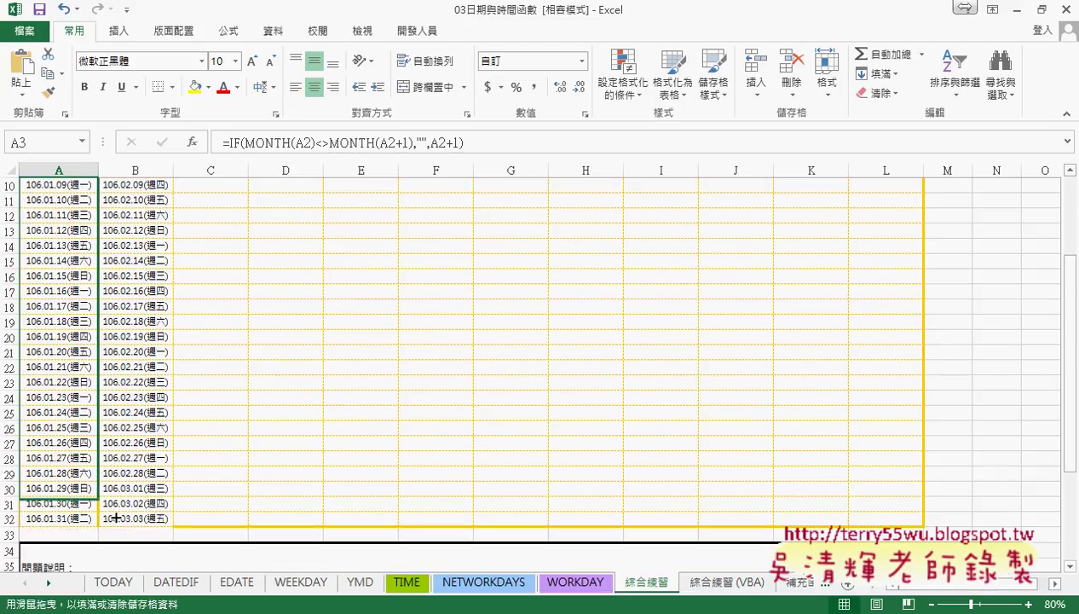
mouse_move(93, 561)
mouse_down()
mouse_move(111, 523)
mouse_move(182, 534)
mouse_up()
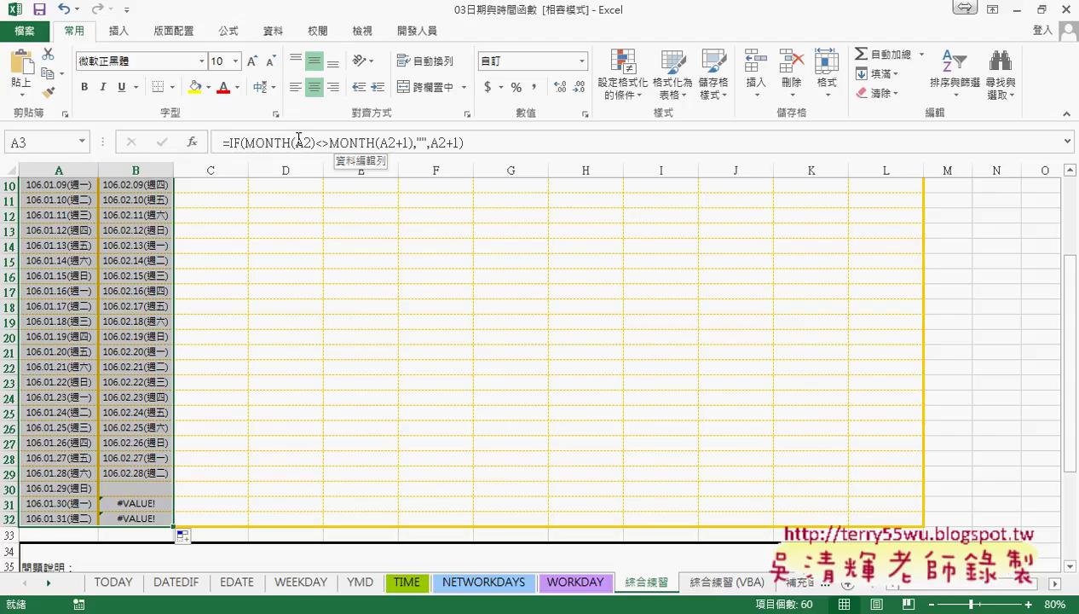
click(148, 490)
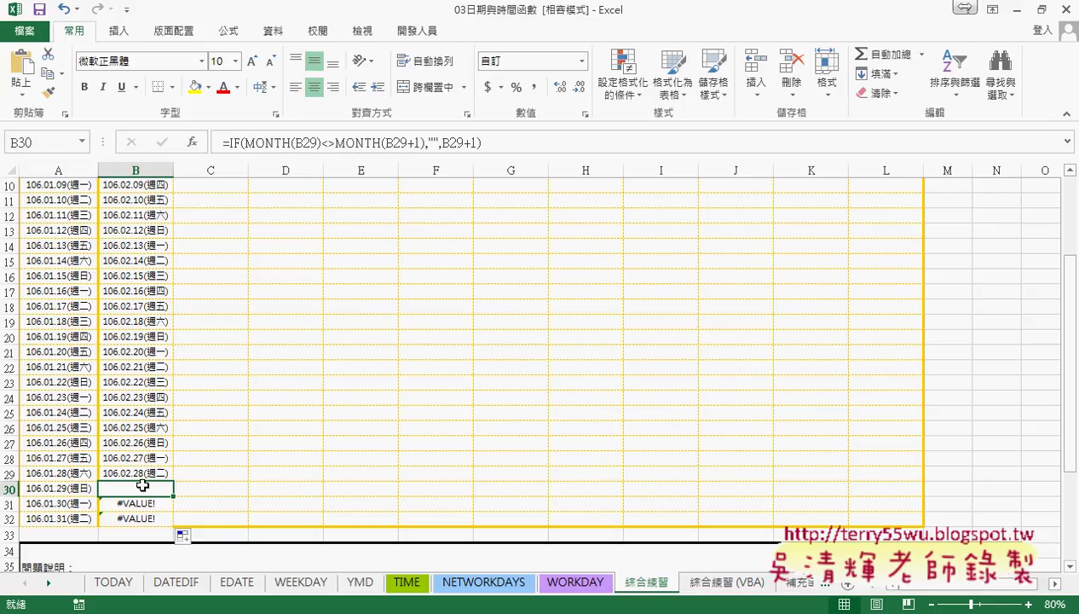
click(145, 504)
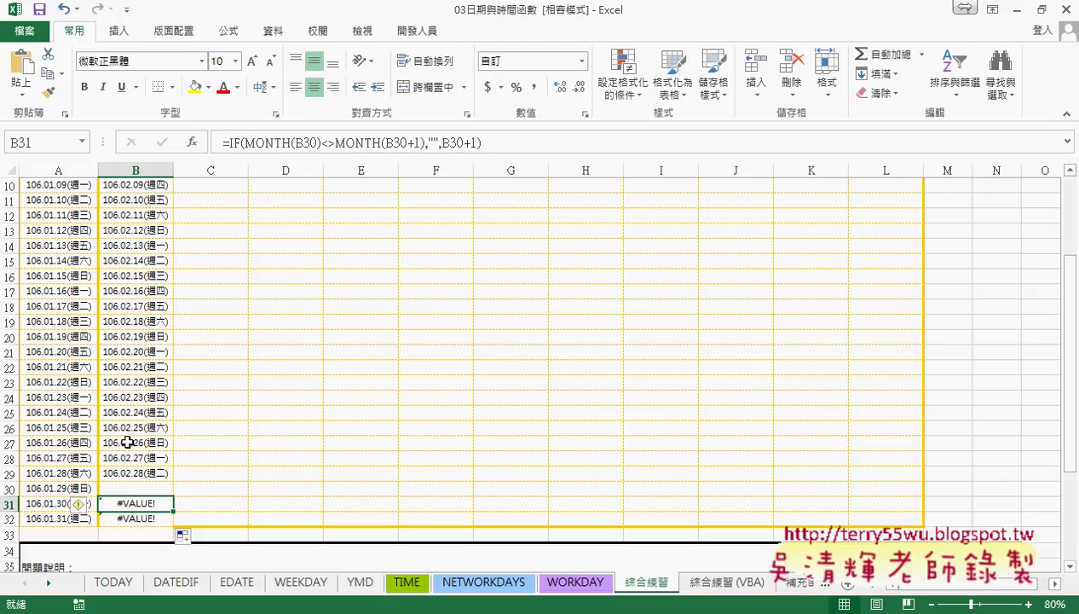
scroll(125, 437, up, 3)
click(60, 219)
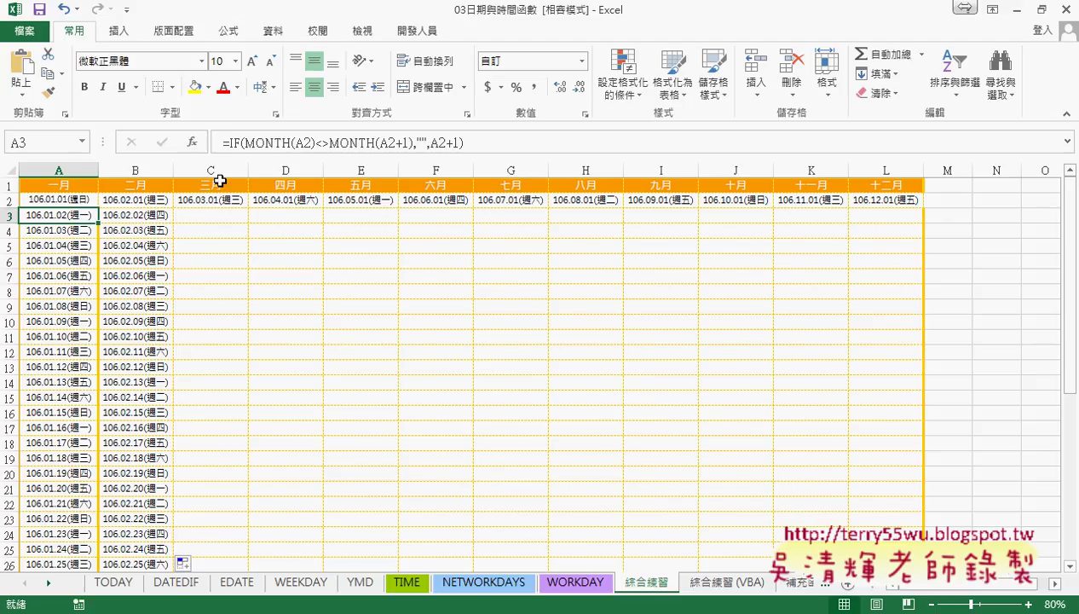
- Cut A3's IF formula out and insert the IFERROR function
click(235, 143)
drag(235, 143, 463, 143)
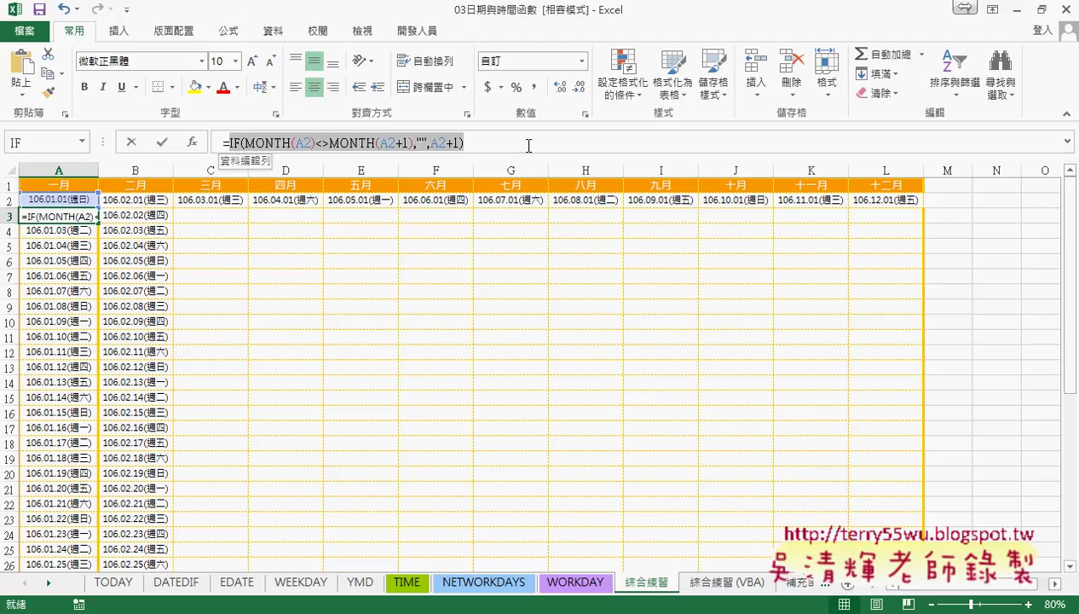
right_click(424, 145)
click(438, 154)
click(193, 142)
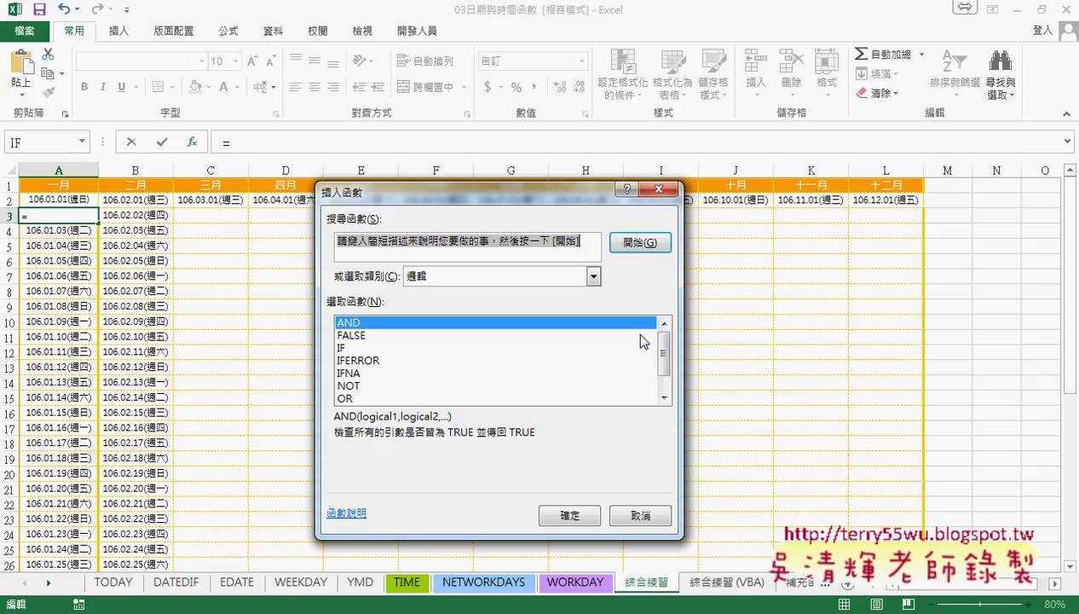
click(365, 361)
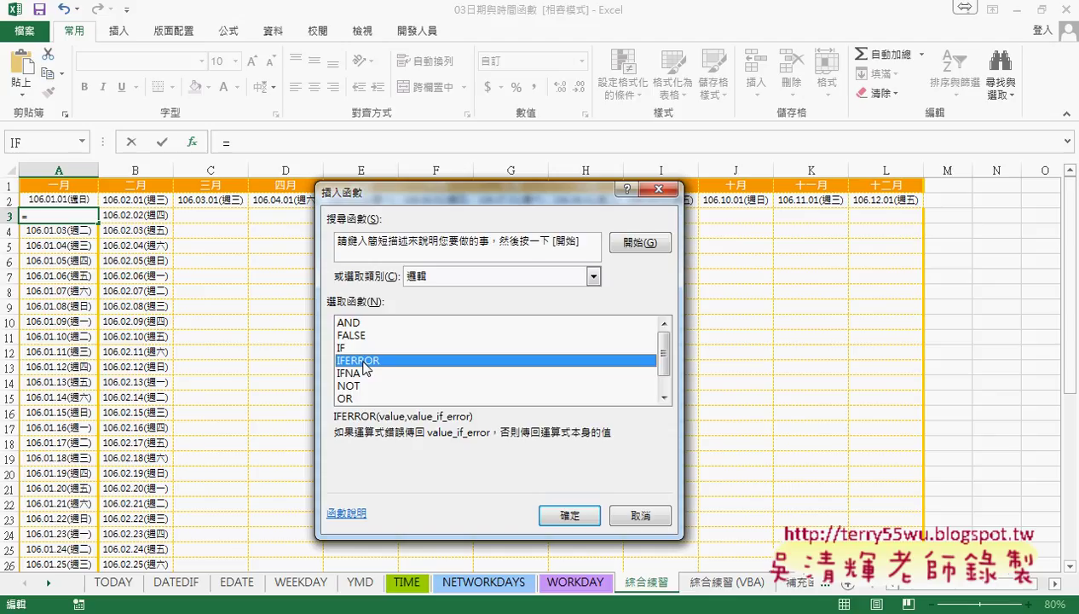
click(567, 514)
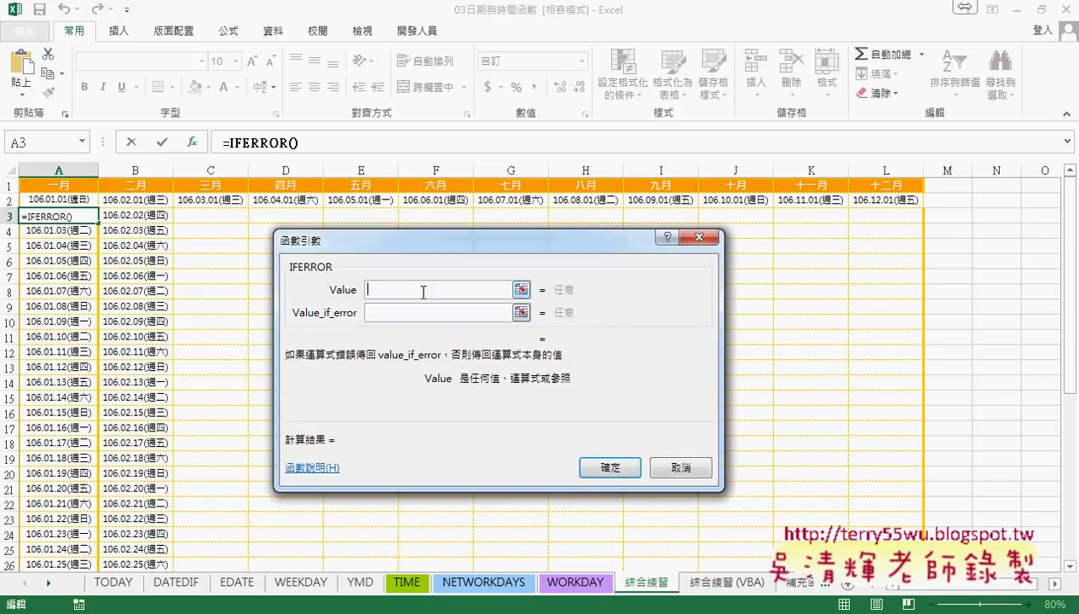
- Paste the IF formula as Value, set Value_if_error to "", and confirm
right_click(420, 290)
click(449, 341)
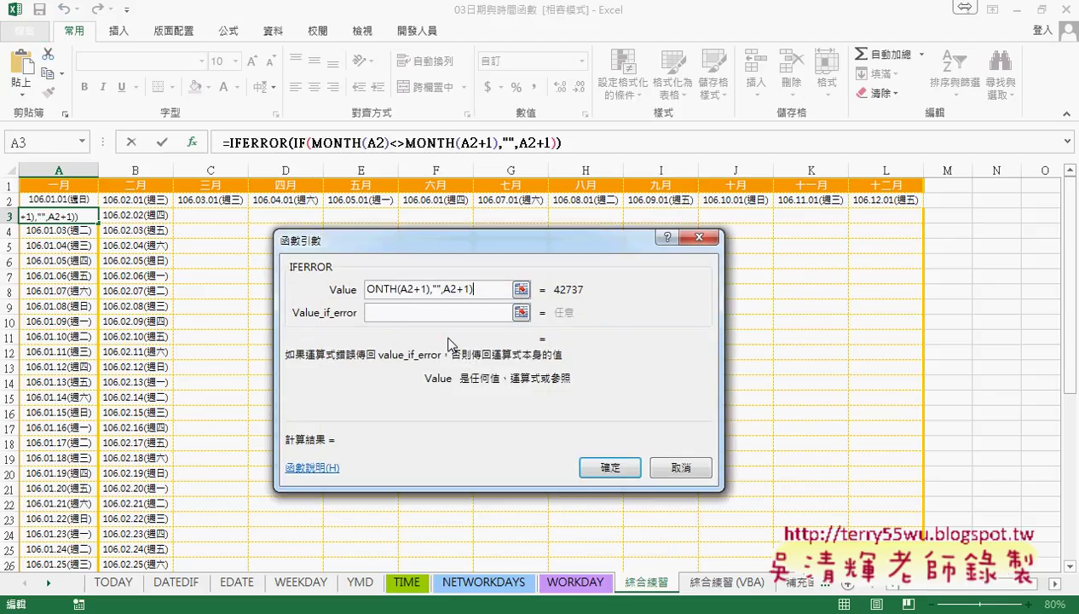
click(438, 311)
text("")
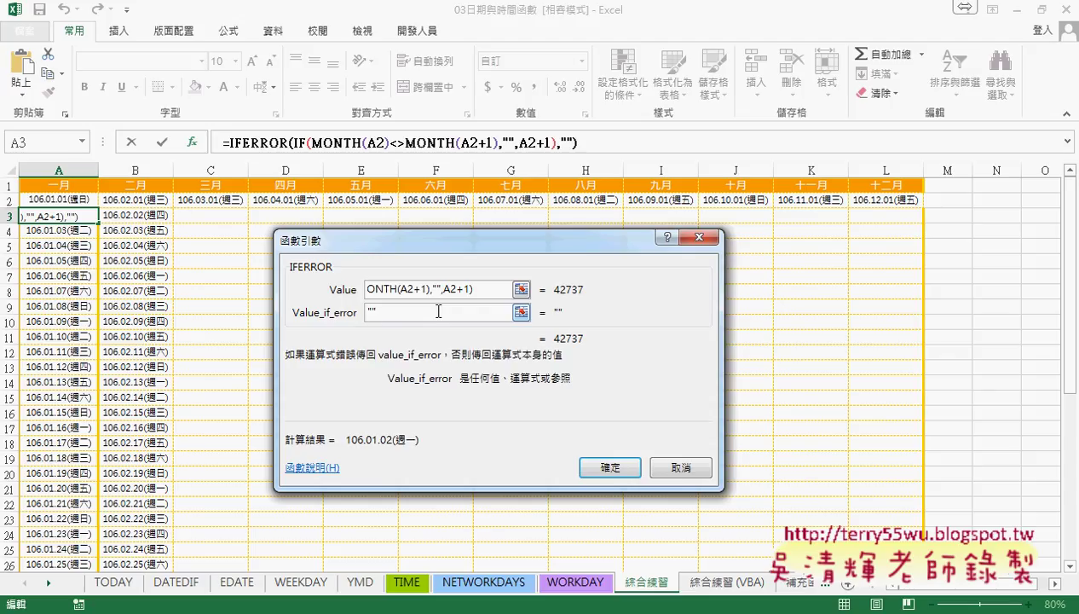
drag(398, 311, 353, 314)
click(612, 467)
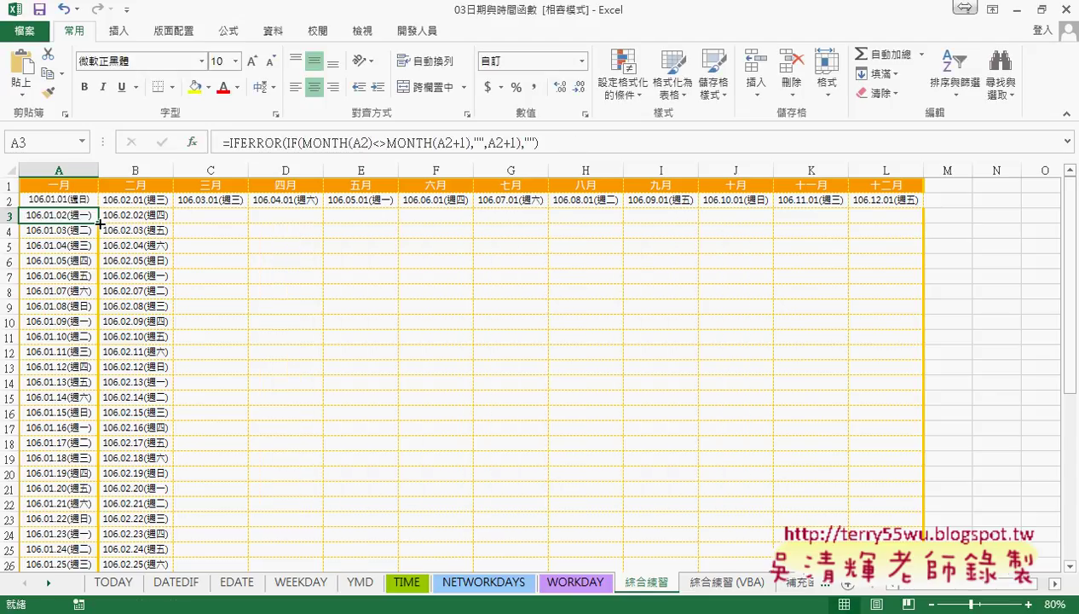
- Copy the IFERROR date formula down from A3 to row 32, then across columns A through L
drag(100, 223, 102, 514)
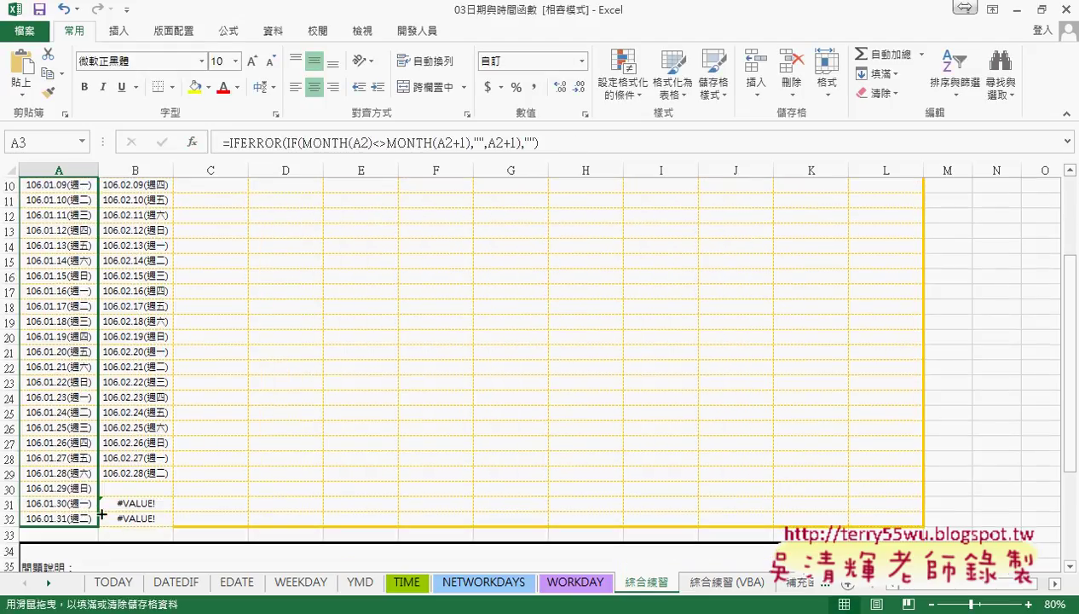
drag(101, 514, 163, 529)
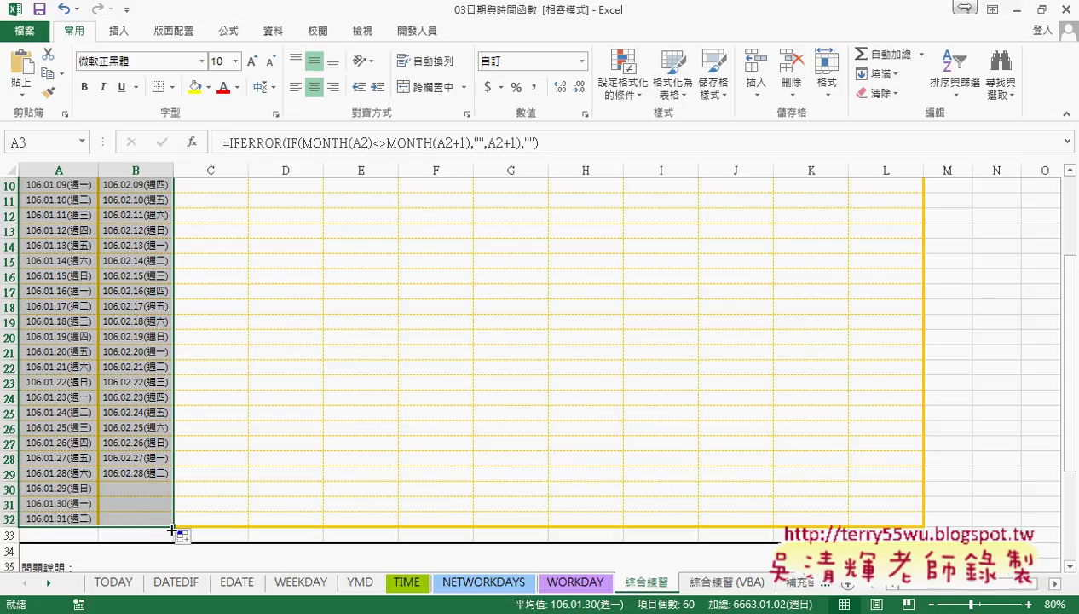
mouse_move(163, 530)
mouse_down()
mouse_move(968, 519)
mouse_move(928, 526)
mouse_up()
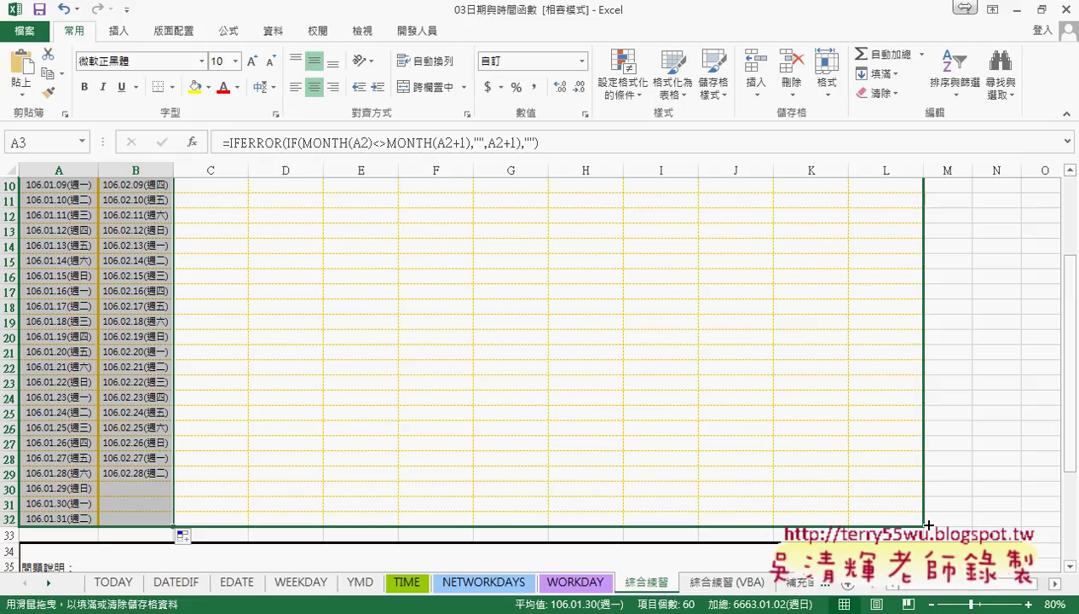
drag(928, 526, 927, 524)
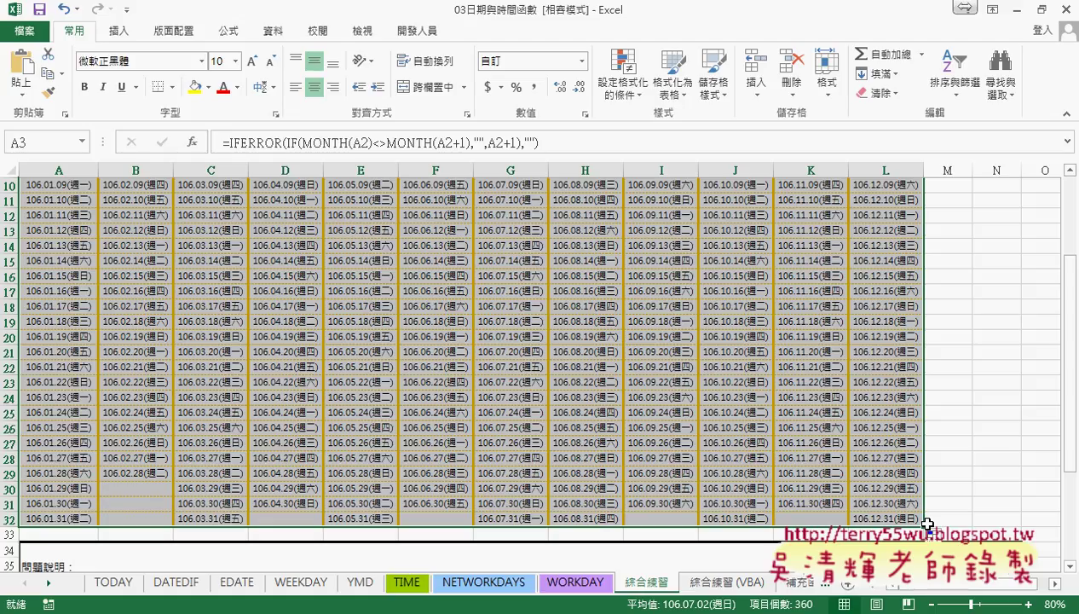
scroll(927, 524, up, 2)
scroll(928, 524, up, 1)
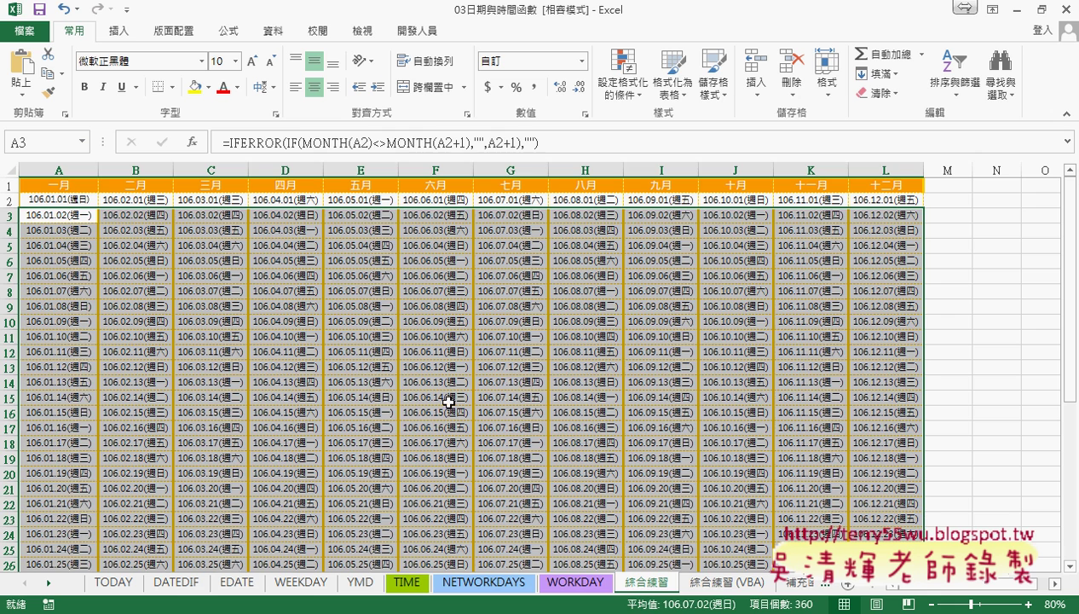
click(88, 294)
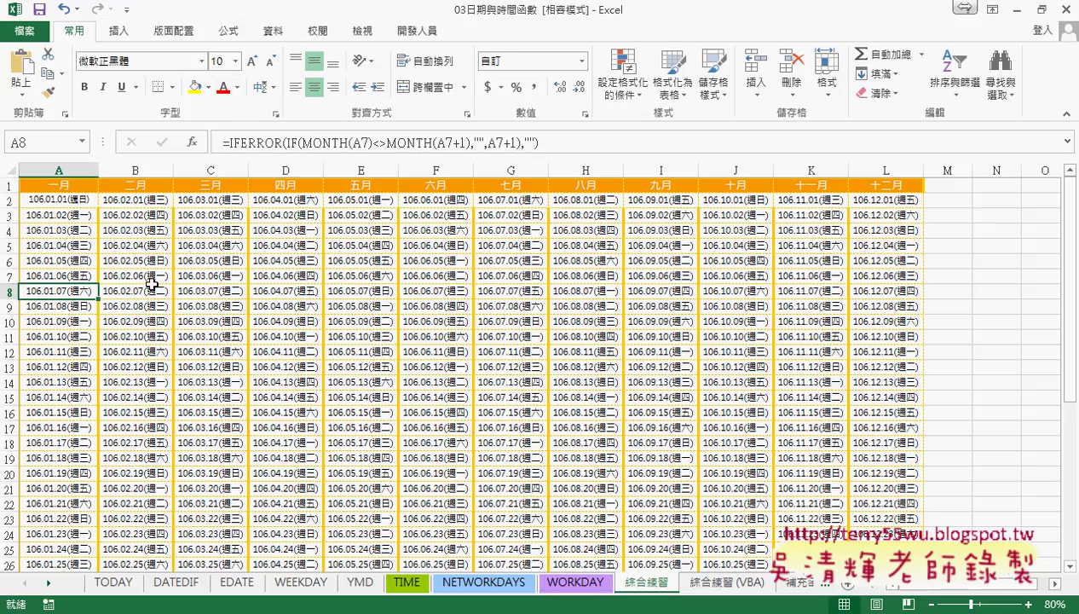
click(71, 218)
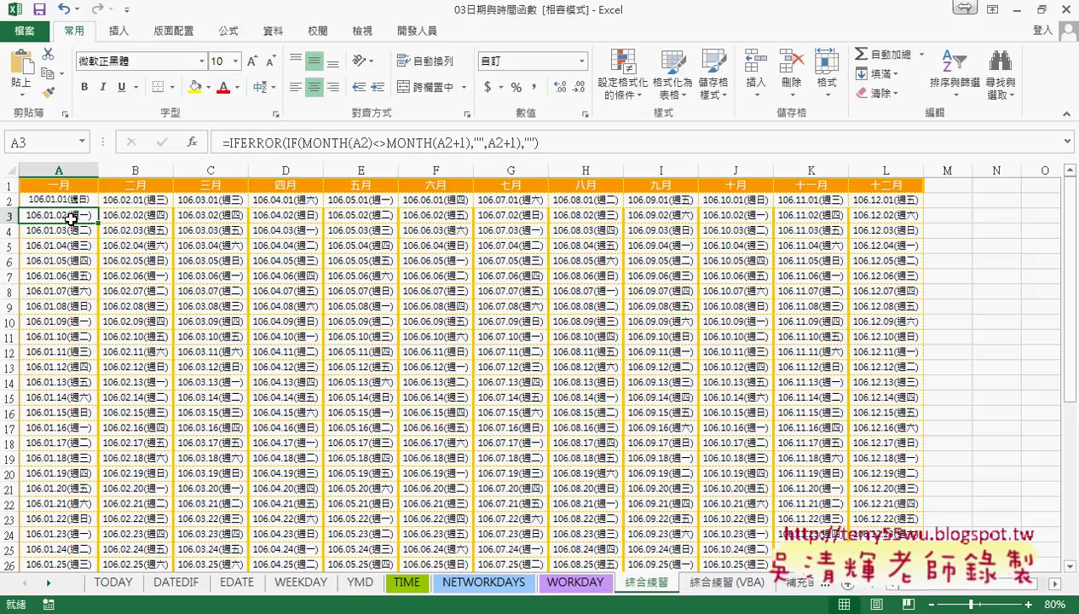
click(130, 199)
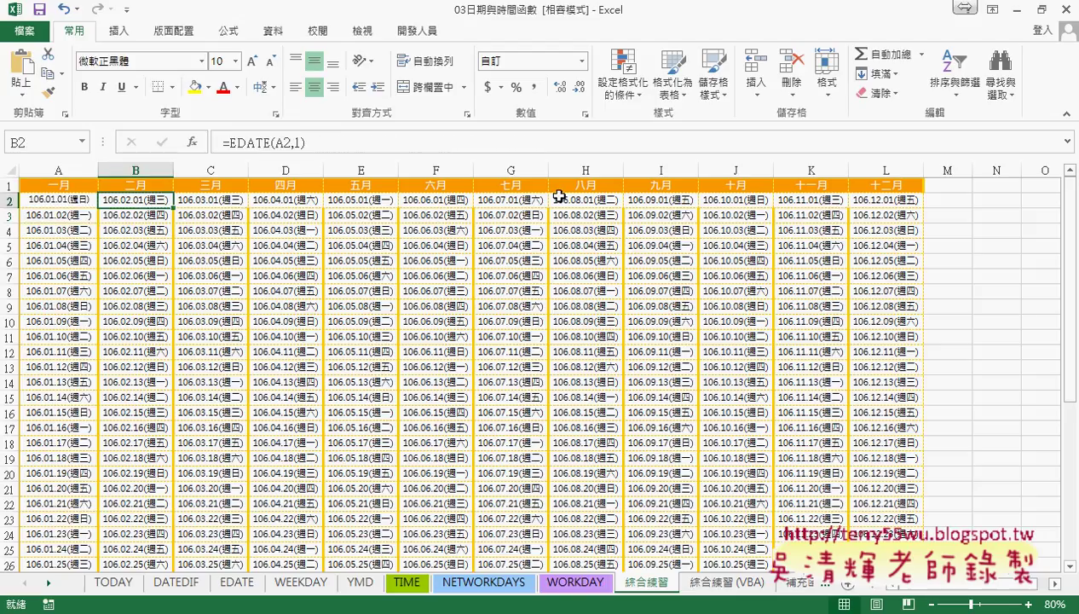
click(59, 218)
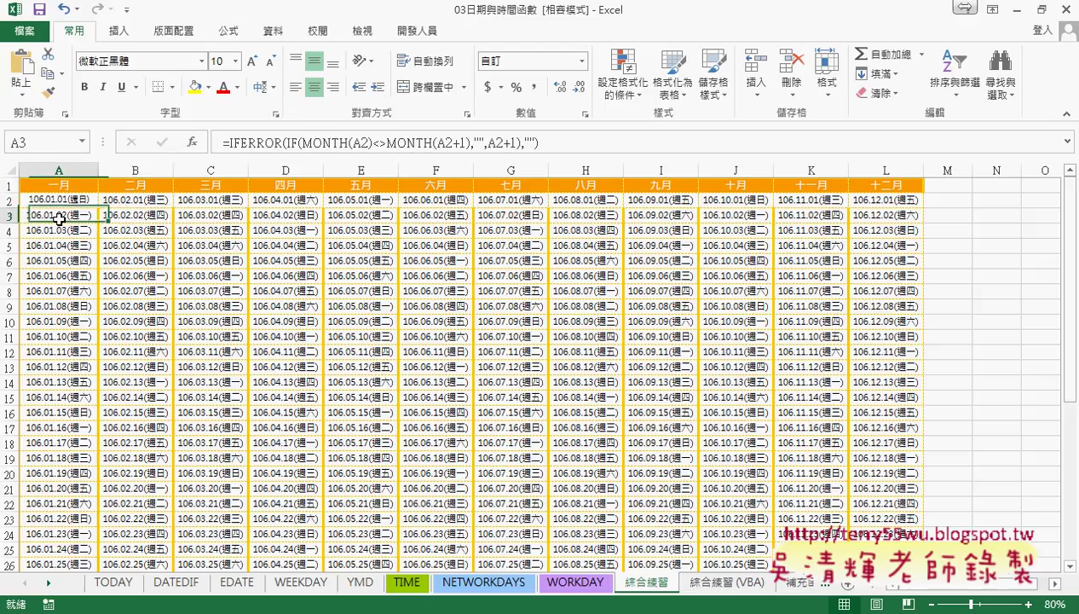